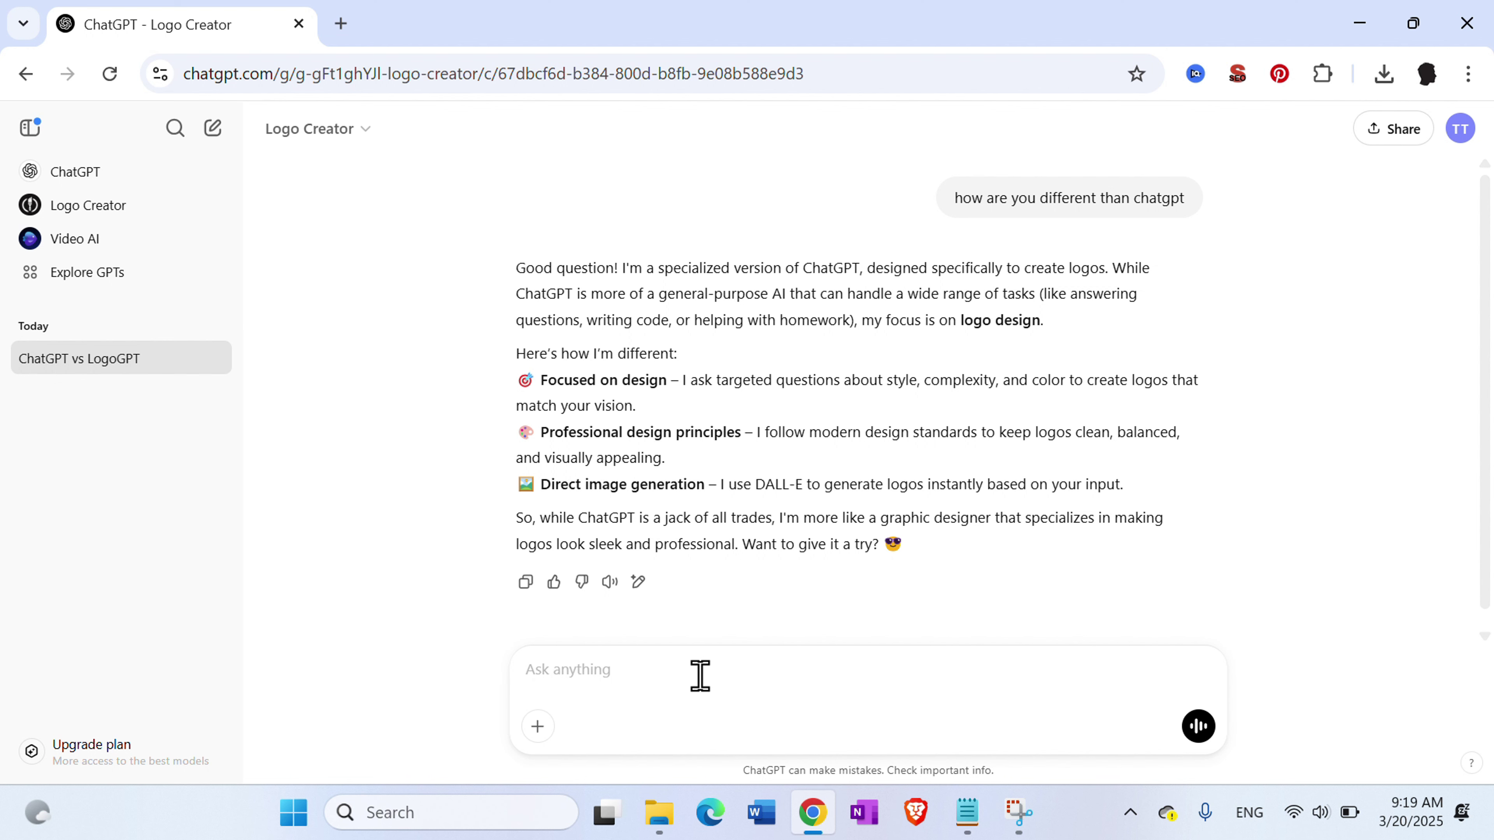
# Send the message "more" to get further detail on how Logo Creator differs from ChatGPT, and read the reply
pyautogui.press('Return')
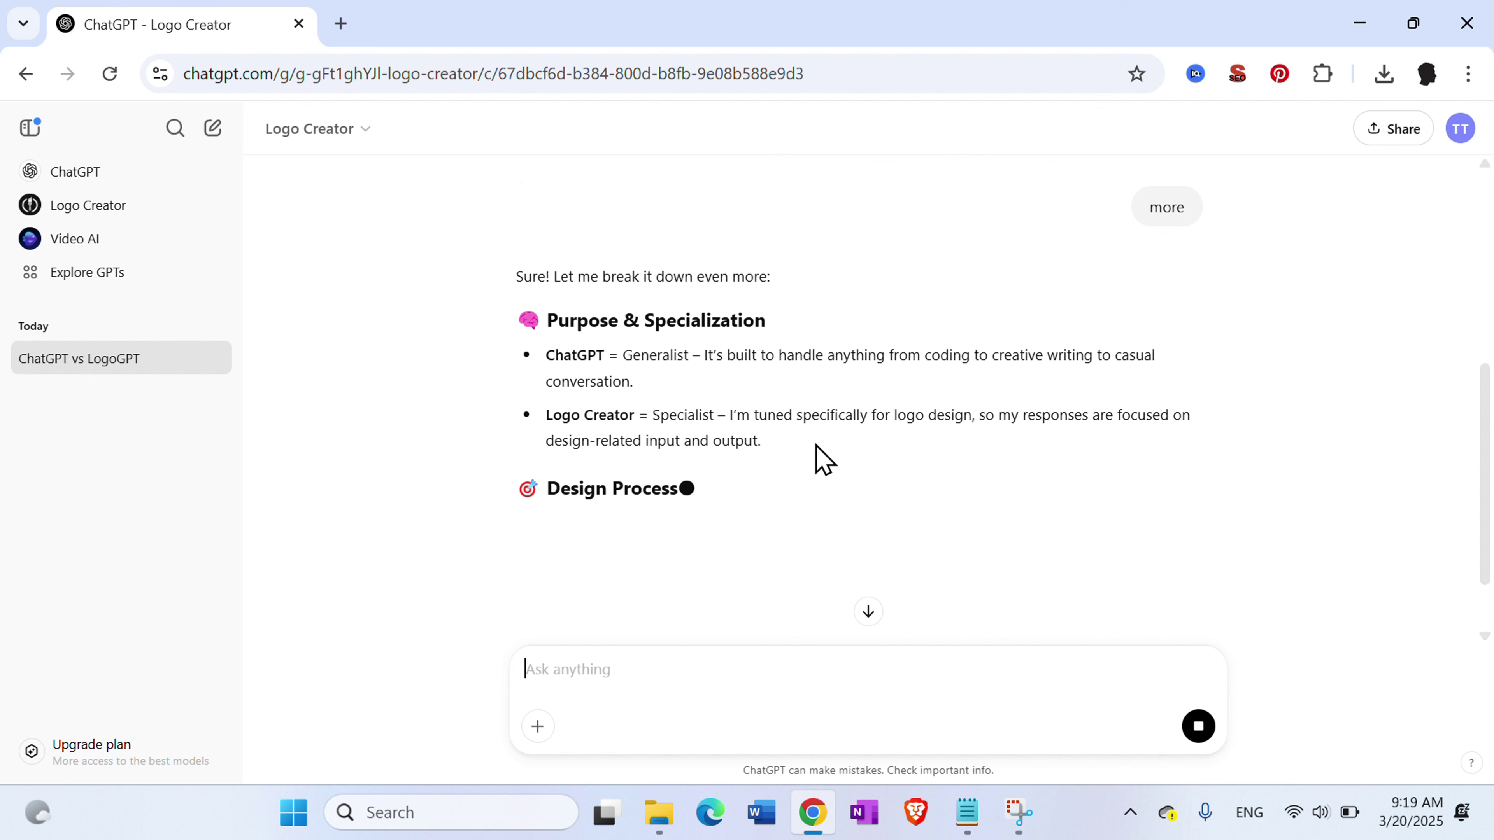
pyautogui.scroll(-1, 858, 422)
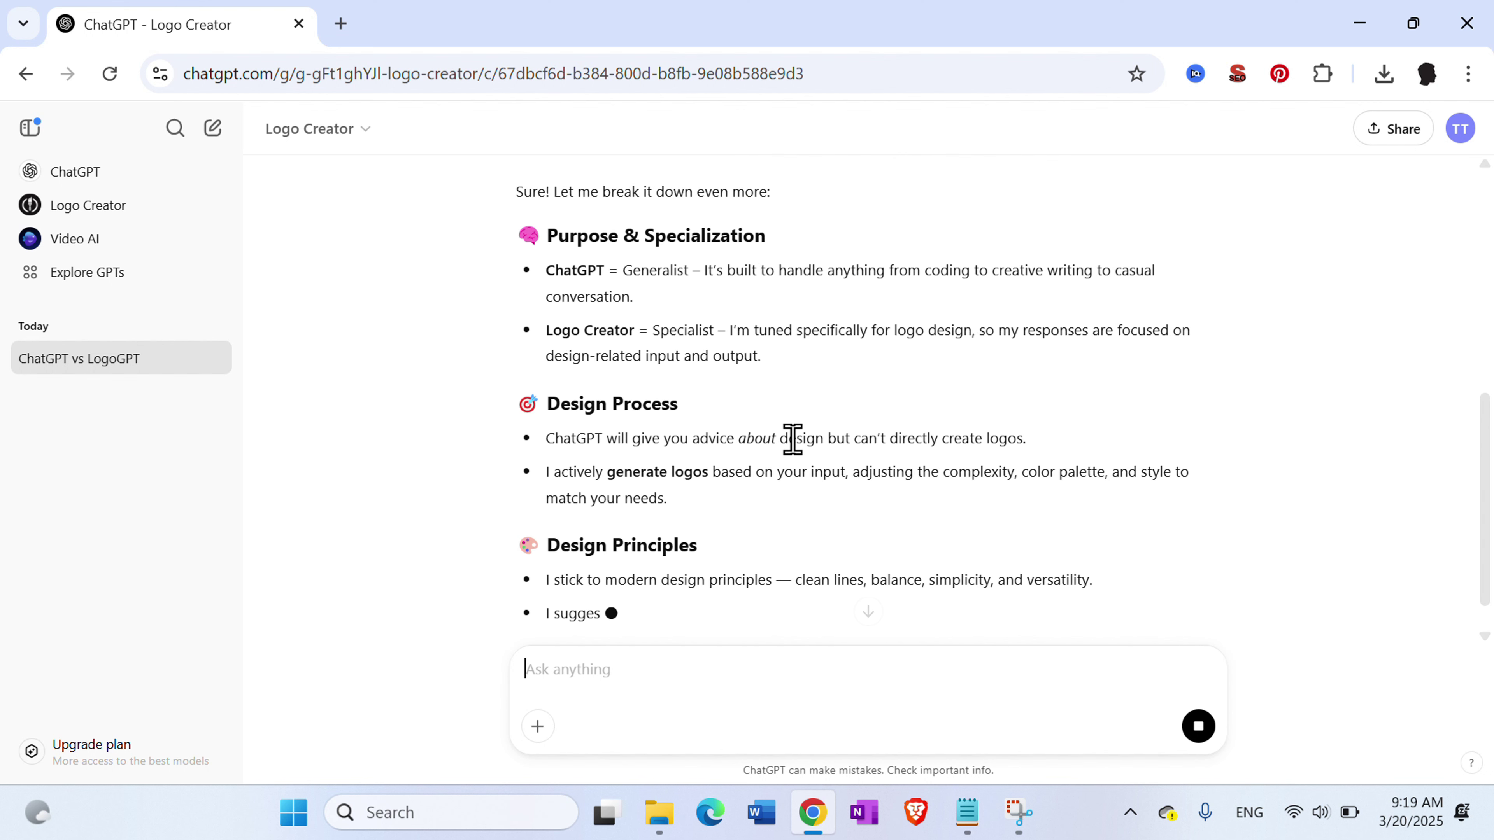
pyautogui.scroll(-1, 799, 450)
pyautogui.scroll(-4, 800, 453)
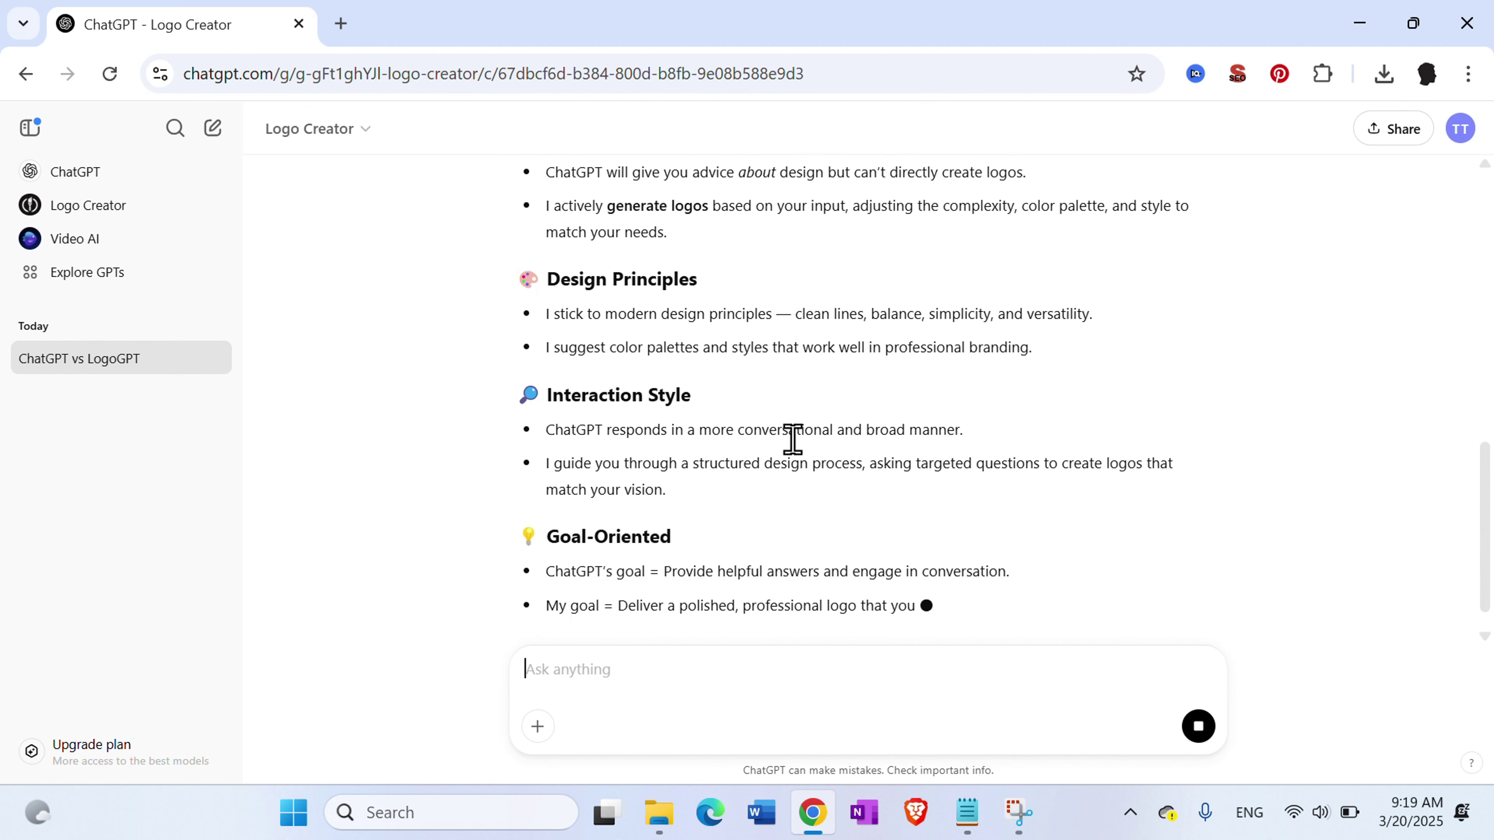
pyautogui.scroll(-1, 800, 454)
# Accept the offer to start a logo with "yes" and answer the complexity and palette questions with "5B"
pyautogui.click(671, 707)
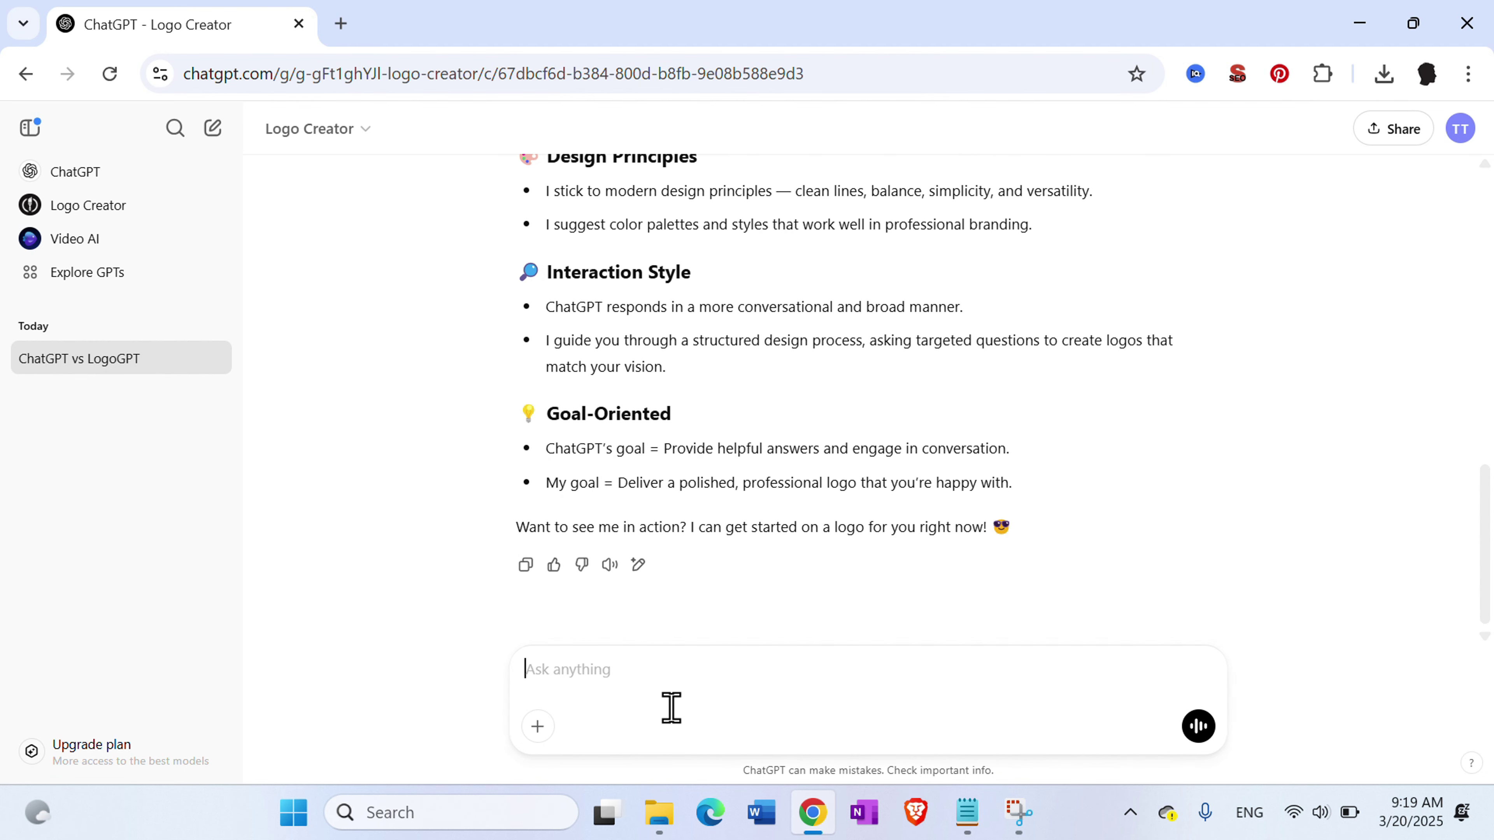
pyautogui.write('yes')
pyautogui.press('Return')
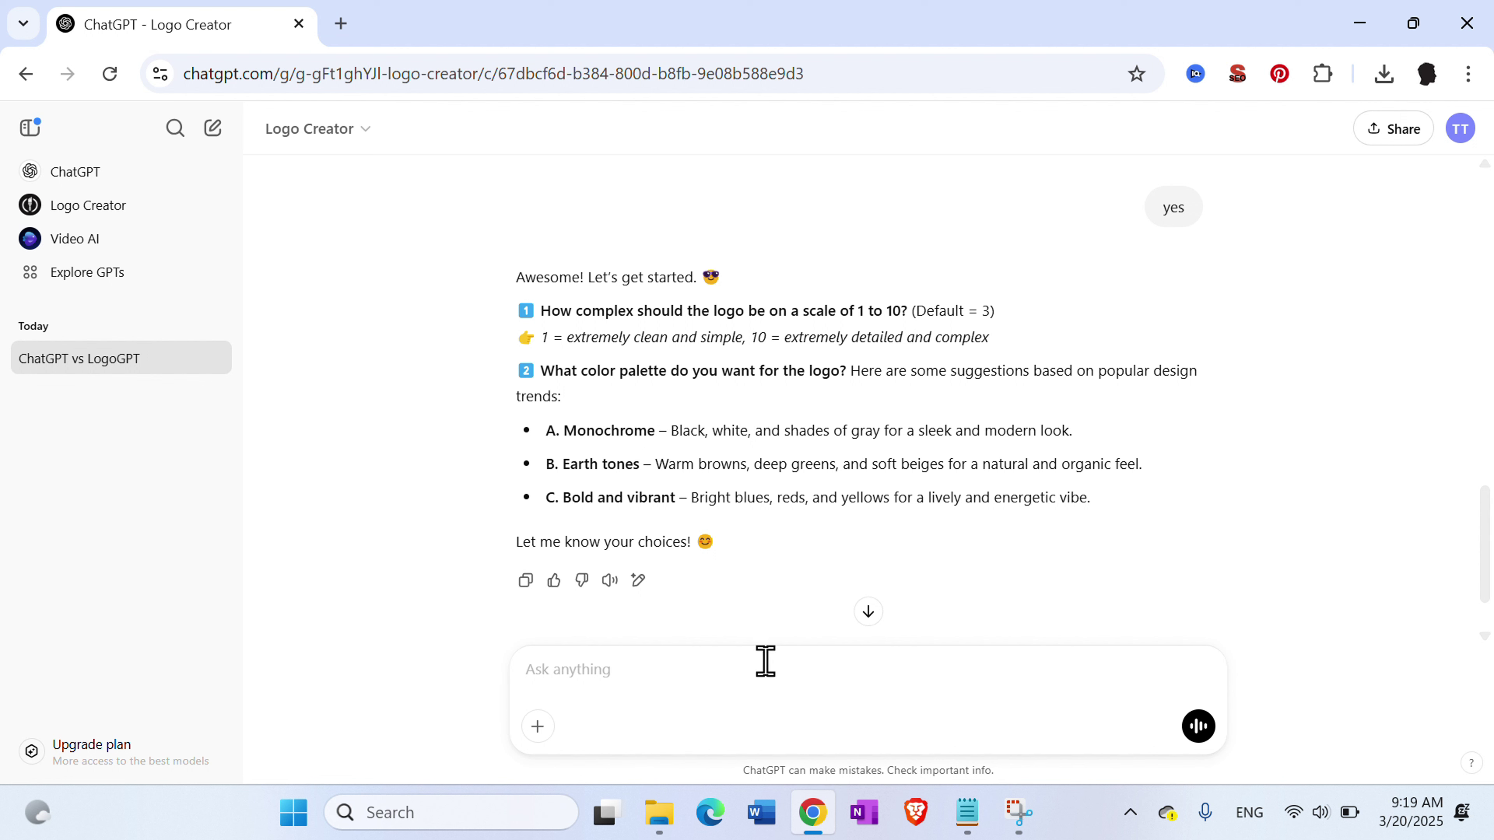
pyautogui.write('5B')
pyautogui.press('Return')
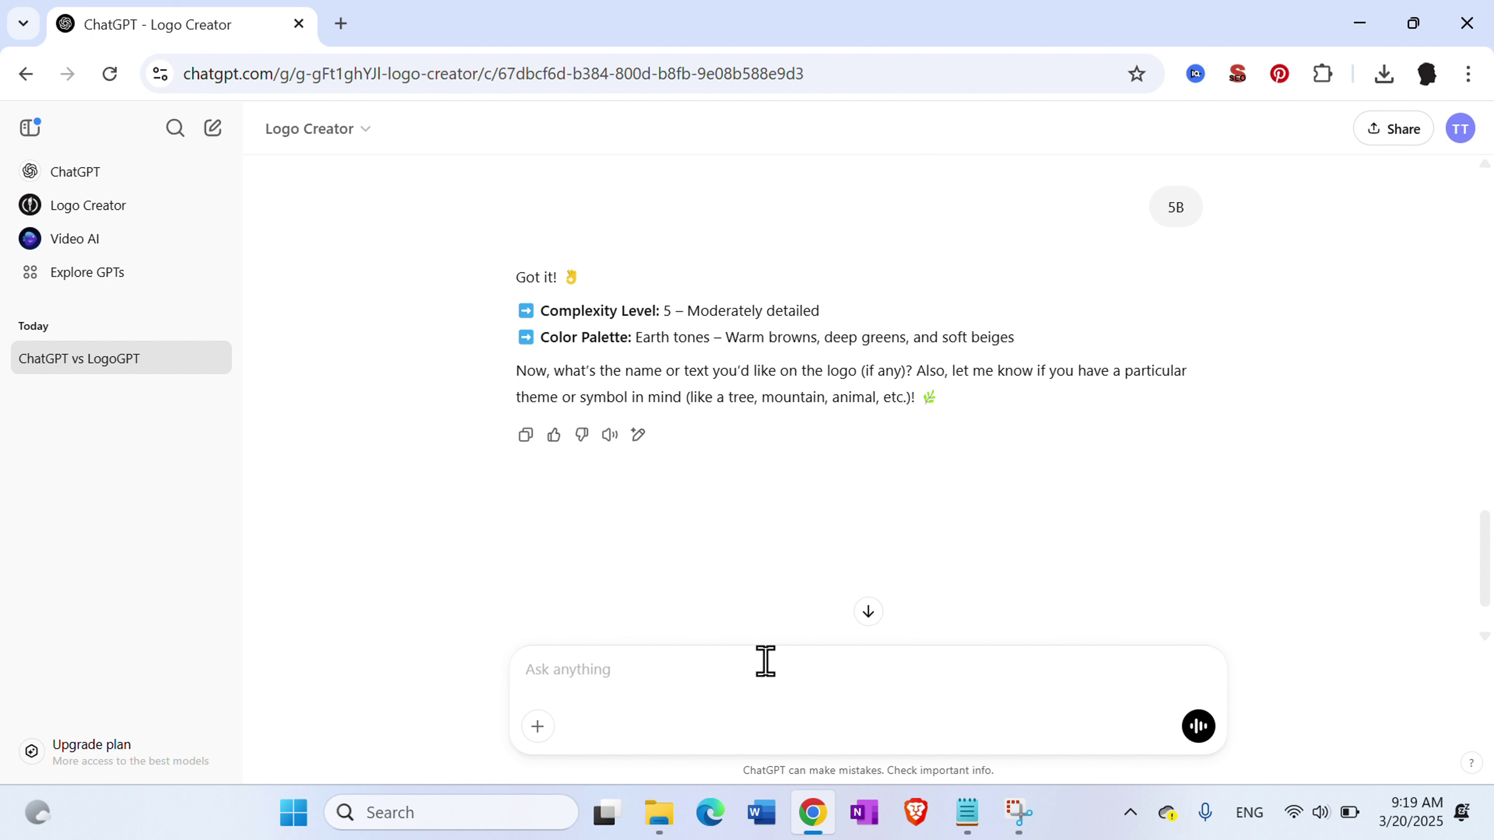
# Send "Coffe Grounds" as the logo text and view the generated logo
pyautogui.write('Coffe Grounds')
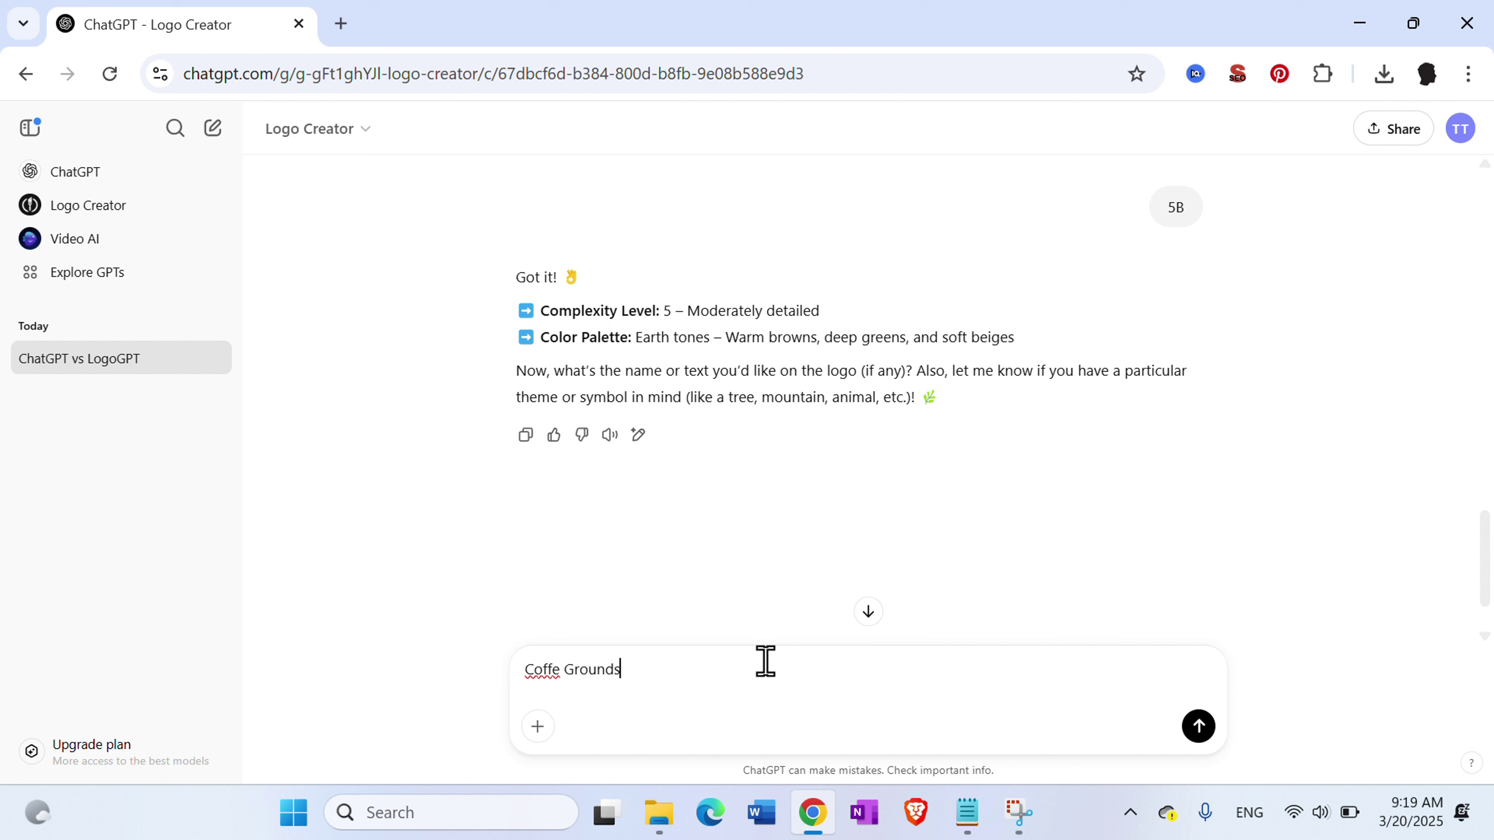
pyautogui.press('Return')
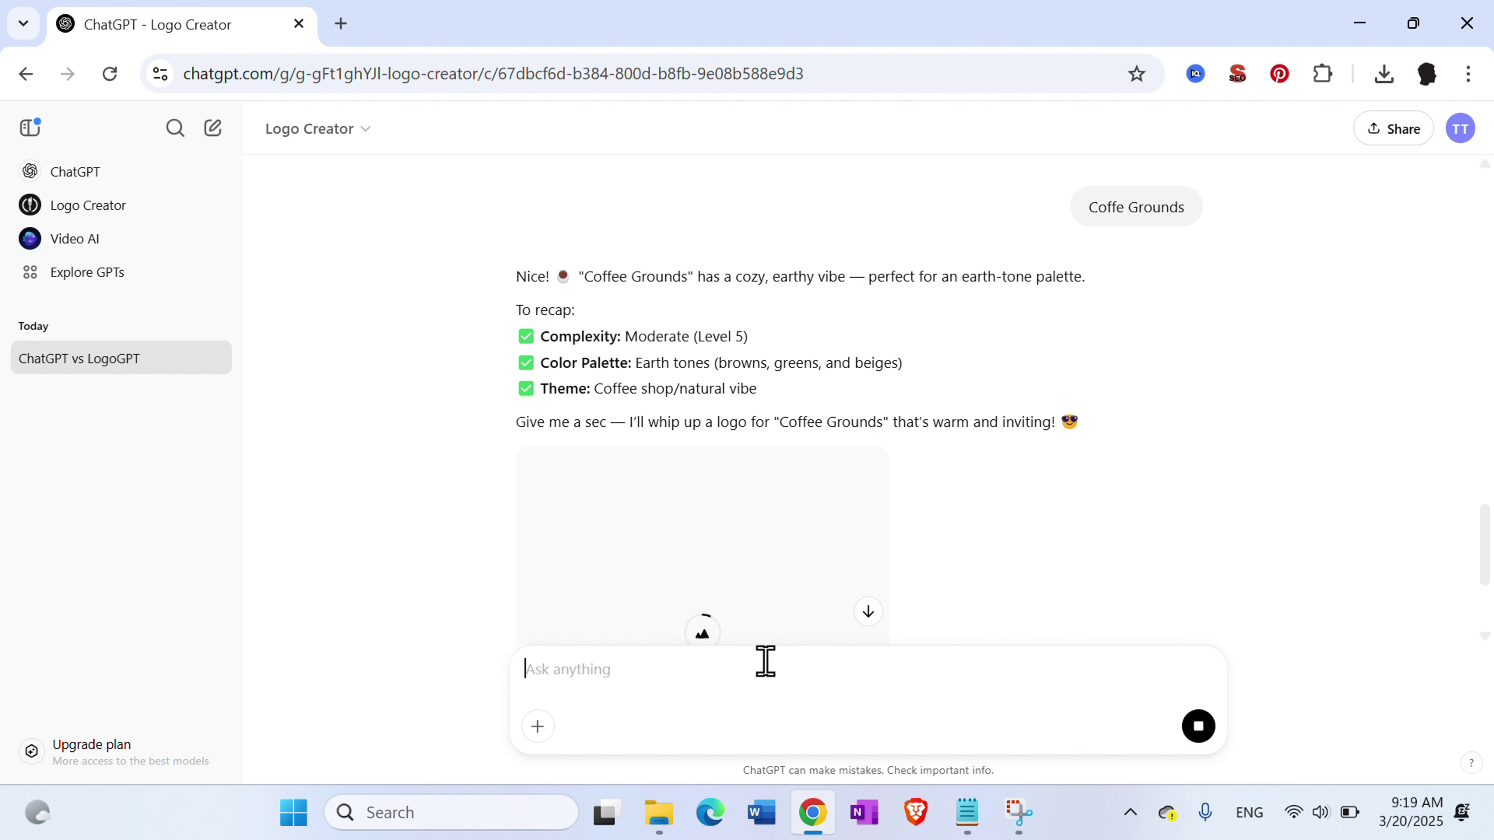
pyautogui.scroll(-2, 1095, 557)
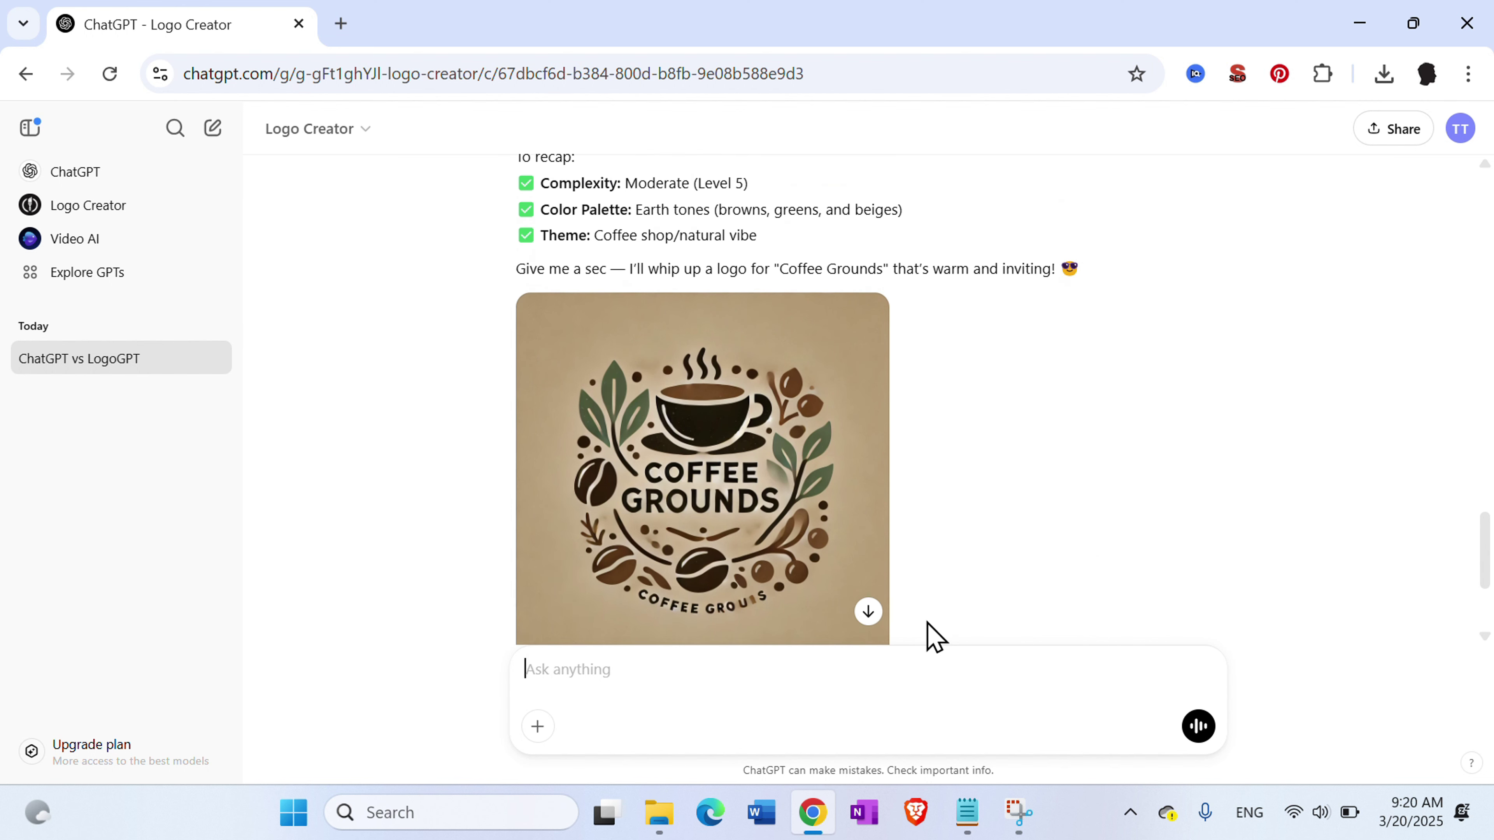
# Request a simpler earth-tone version of the coffee logo by sending "2B", and view the result
pyautogui.write('2')
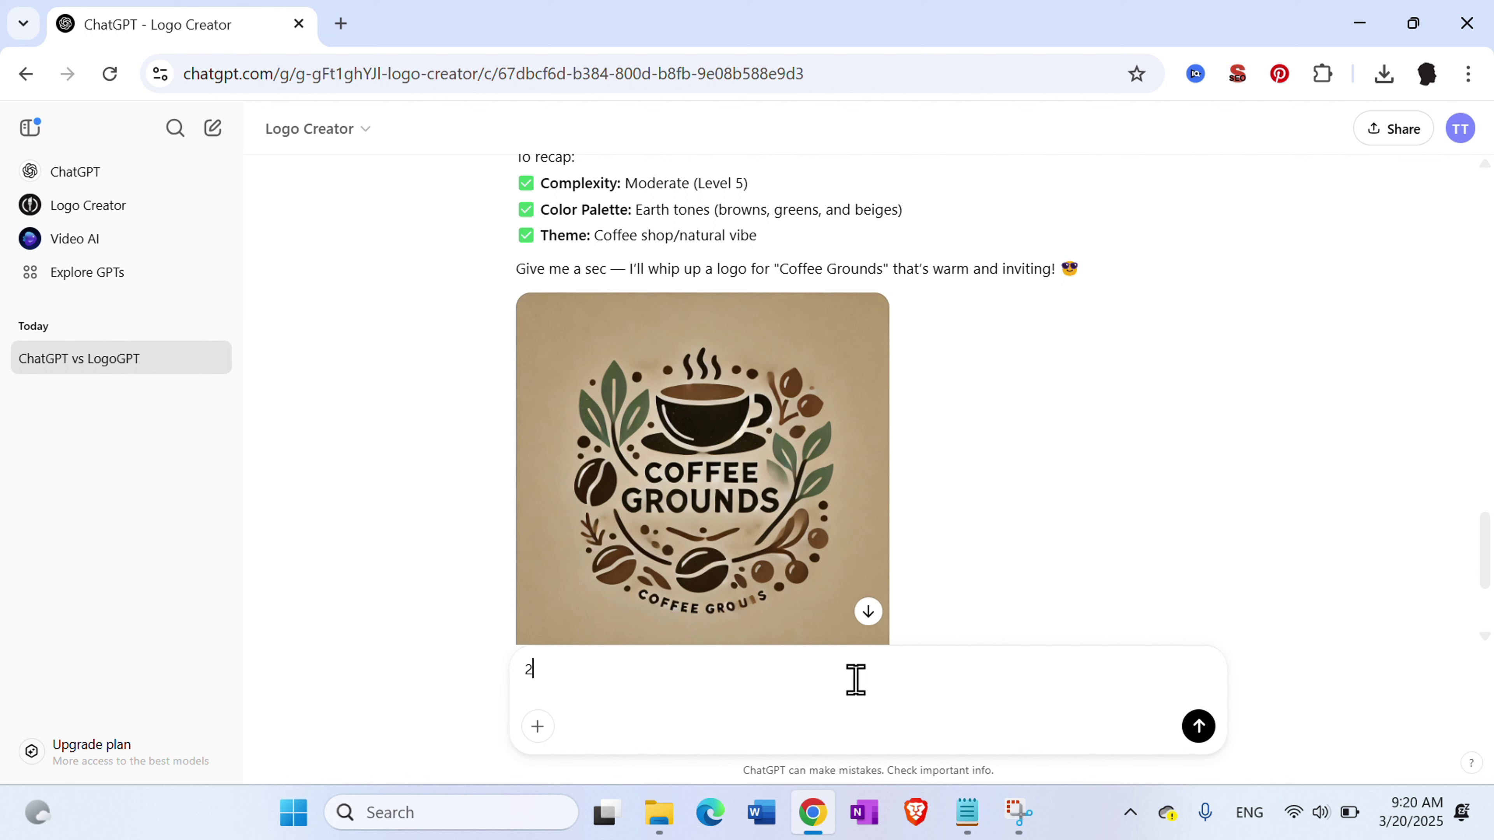
pyautogui.scroll(5, 1020, 541)
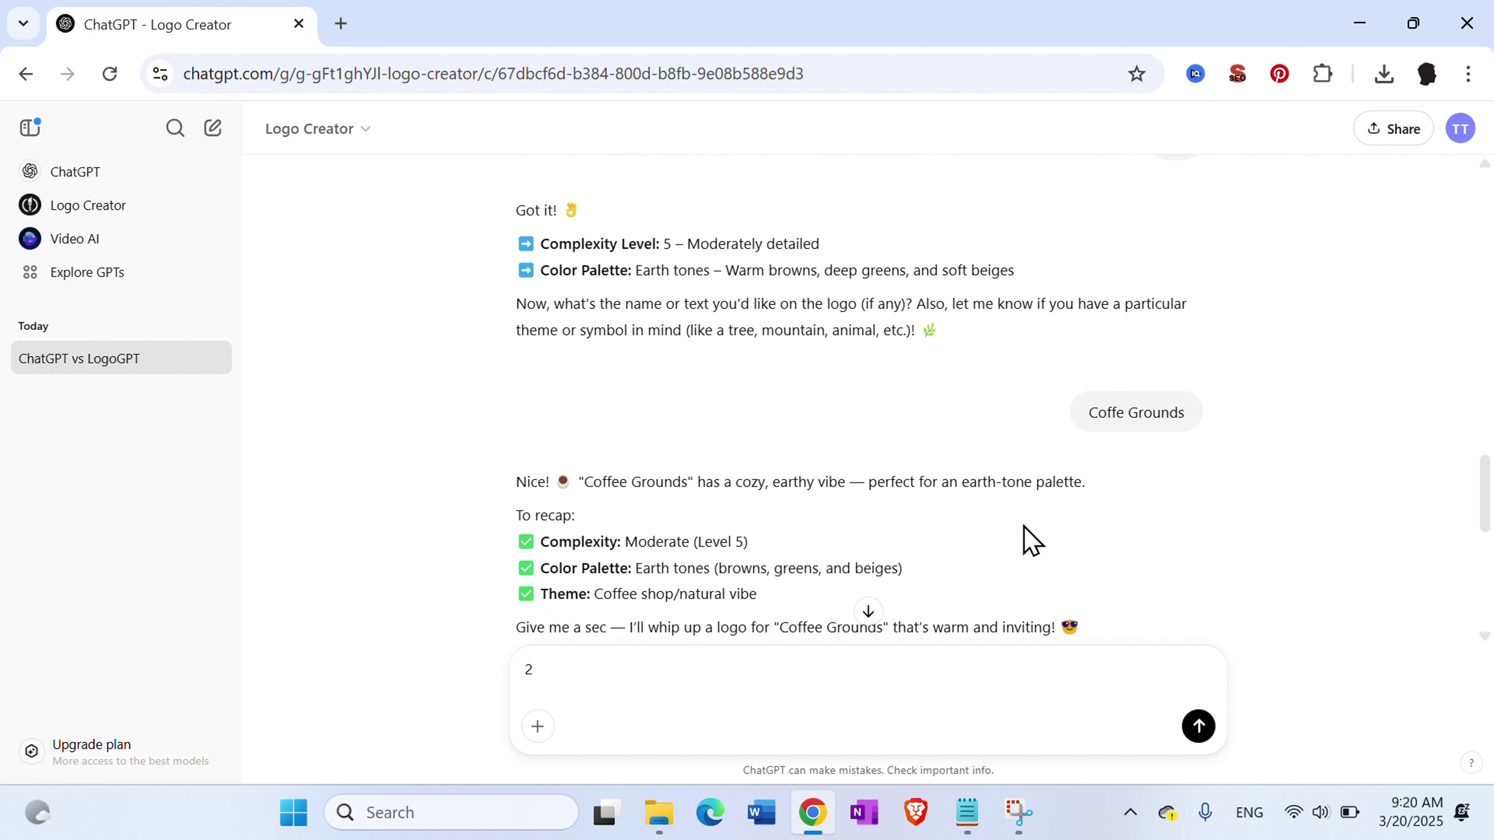
pyautogui.scroll(4, 1027, 541)
pyautogui.scroll(-13, 1026, 541)
pyautogui.write('B')
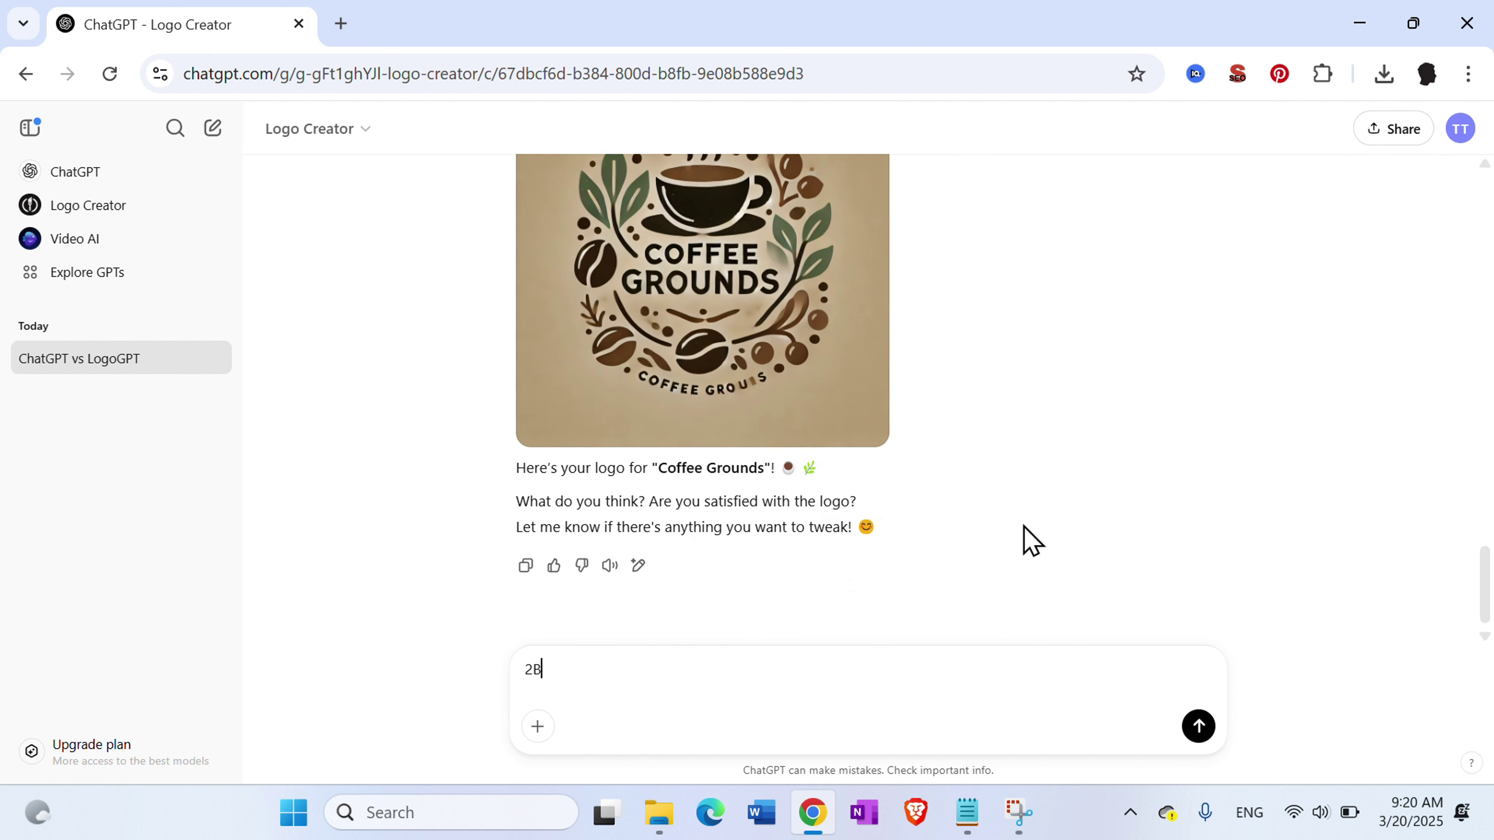
pyautogui.press('Return')
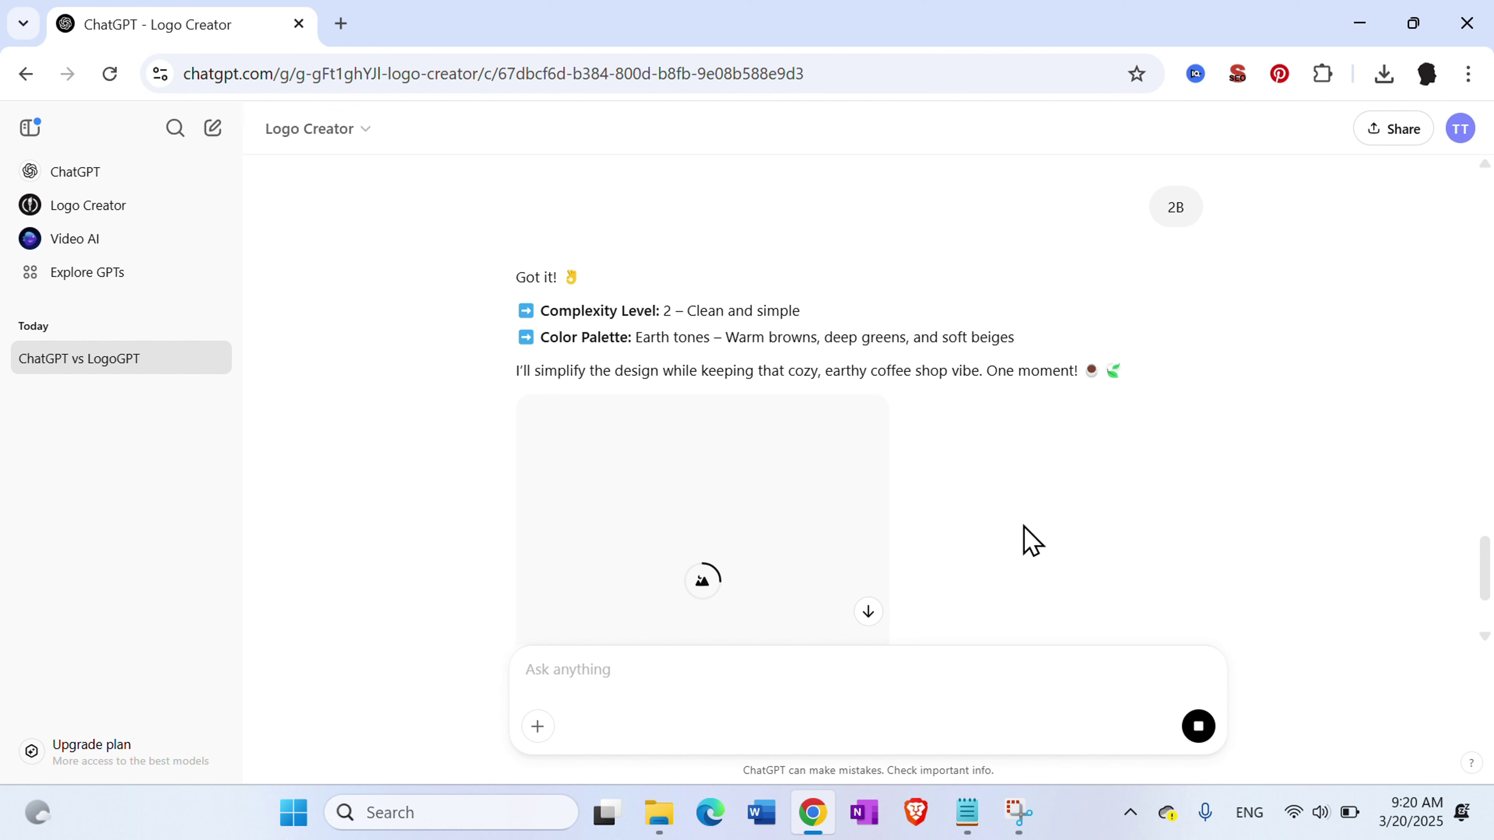
pyautogui.scroll(-2, 1026, 541)
pyautogui.scroll(-1, 1026, 542)
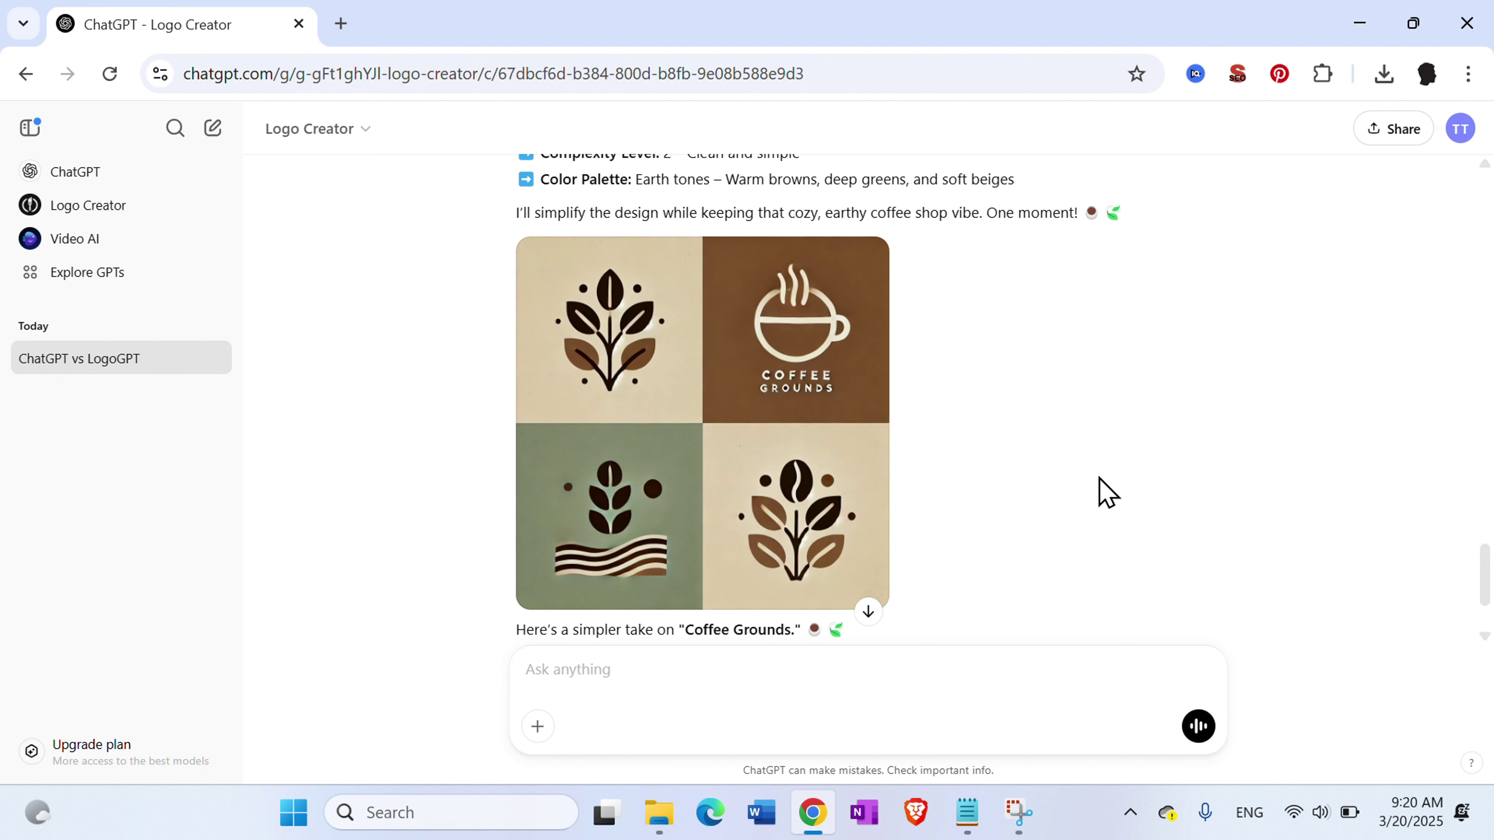
pyautogui.scroll(-2, 1100, 491)
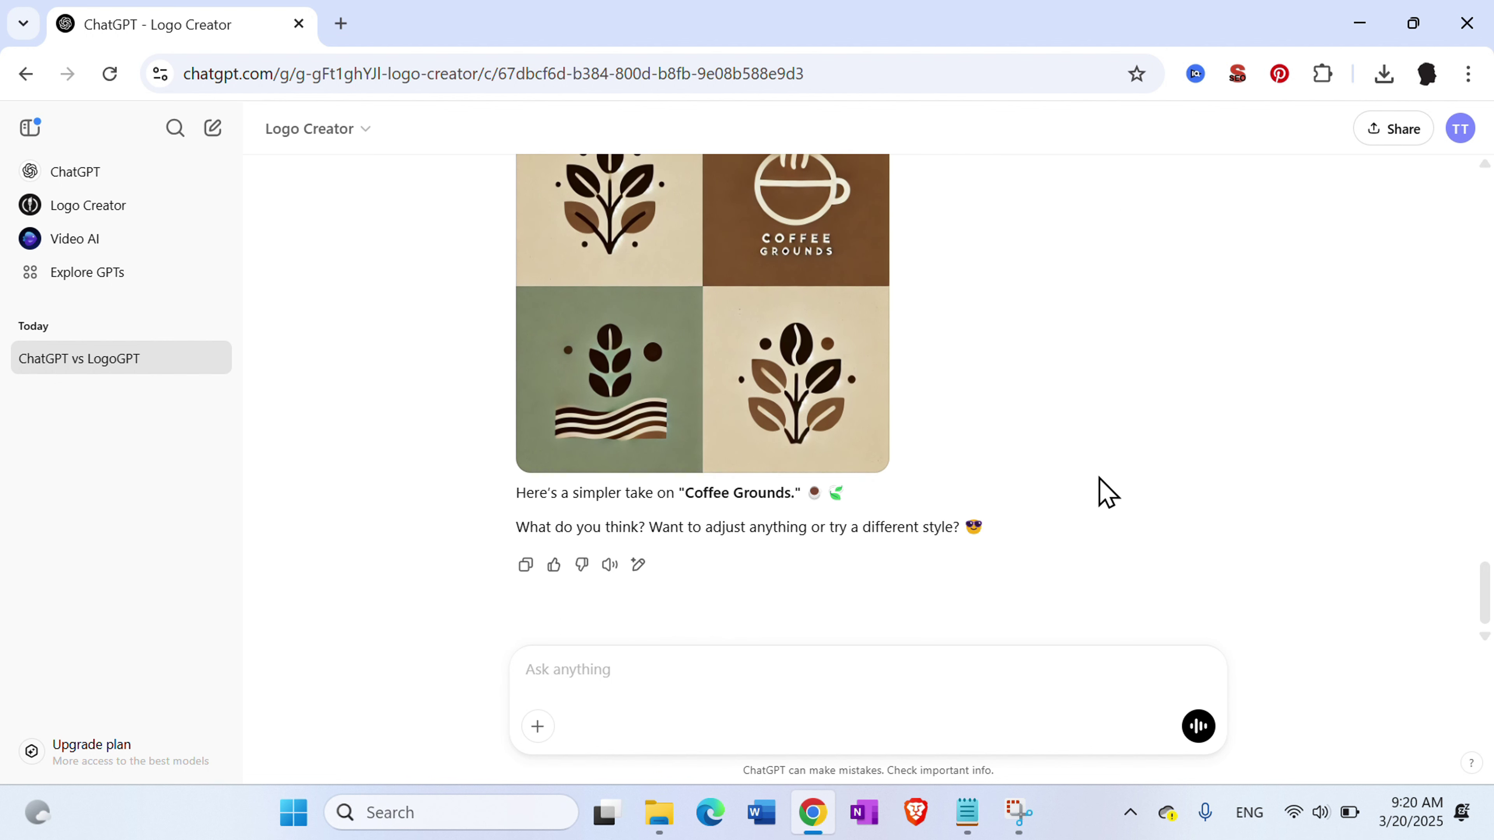
# Request two more detailed coffee logo versions by sending "8A" for monochrome and "10B" for earth tones
pyautogui.write('8')
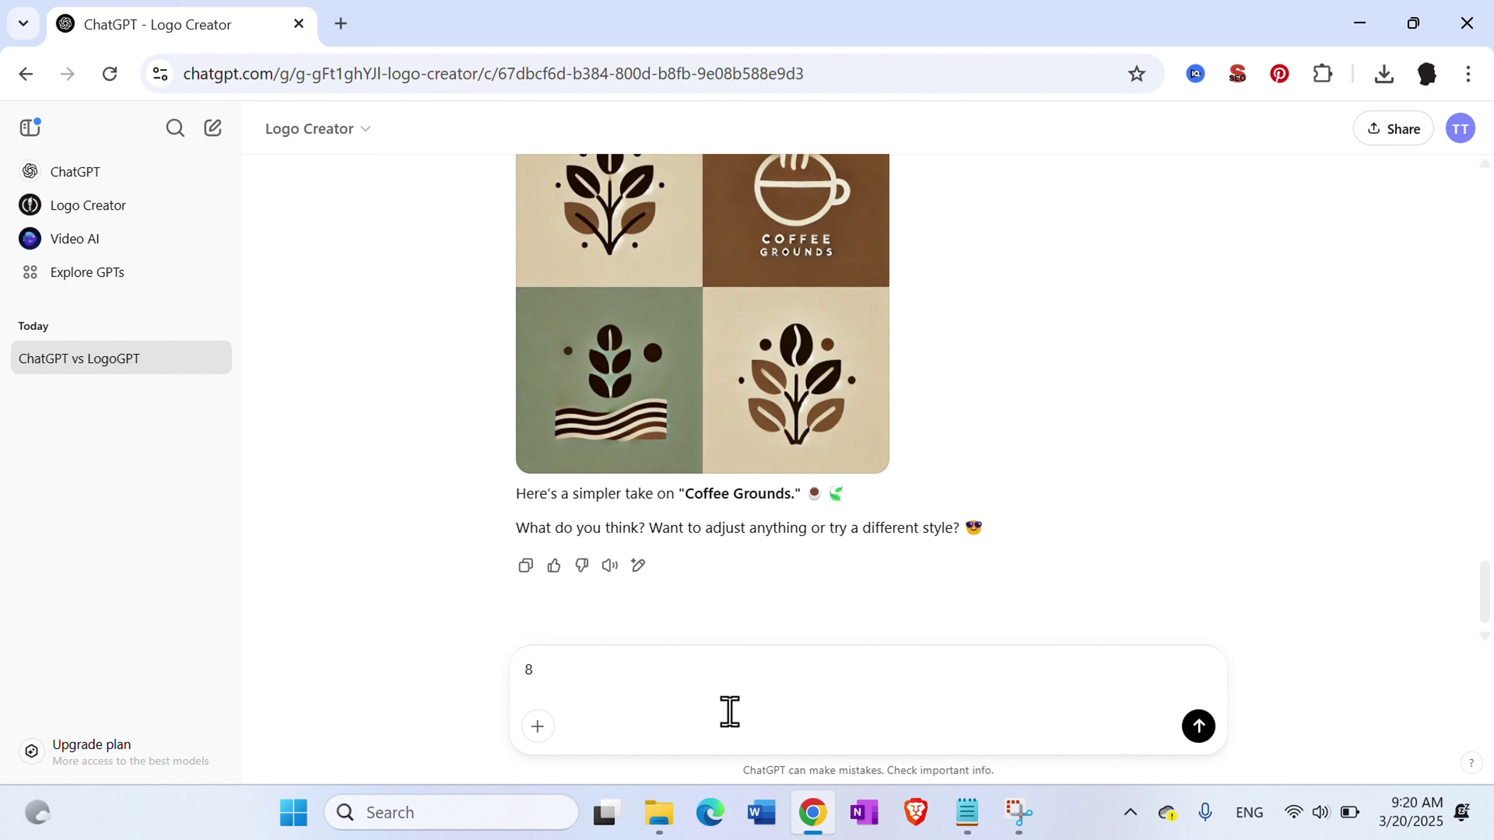
pyautogui.write('A')
pyautogui.press('Return')
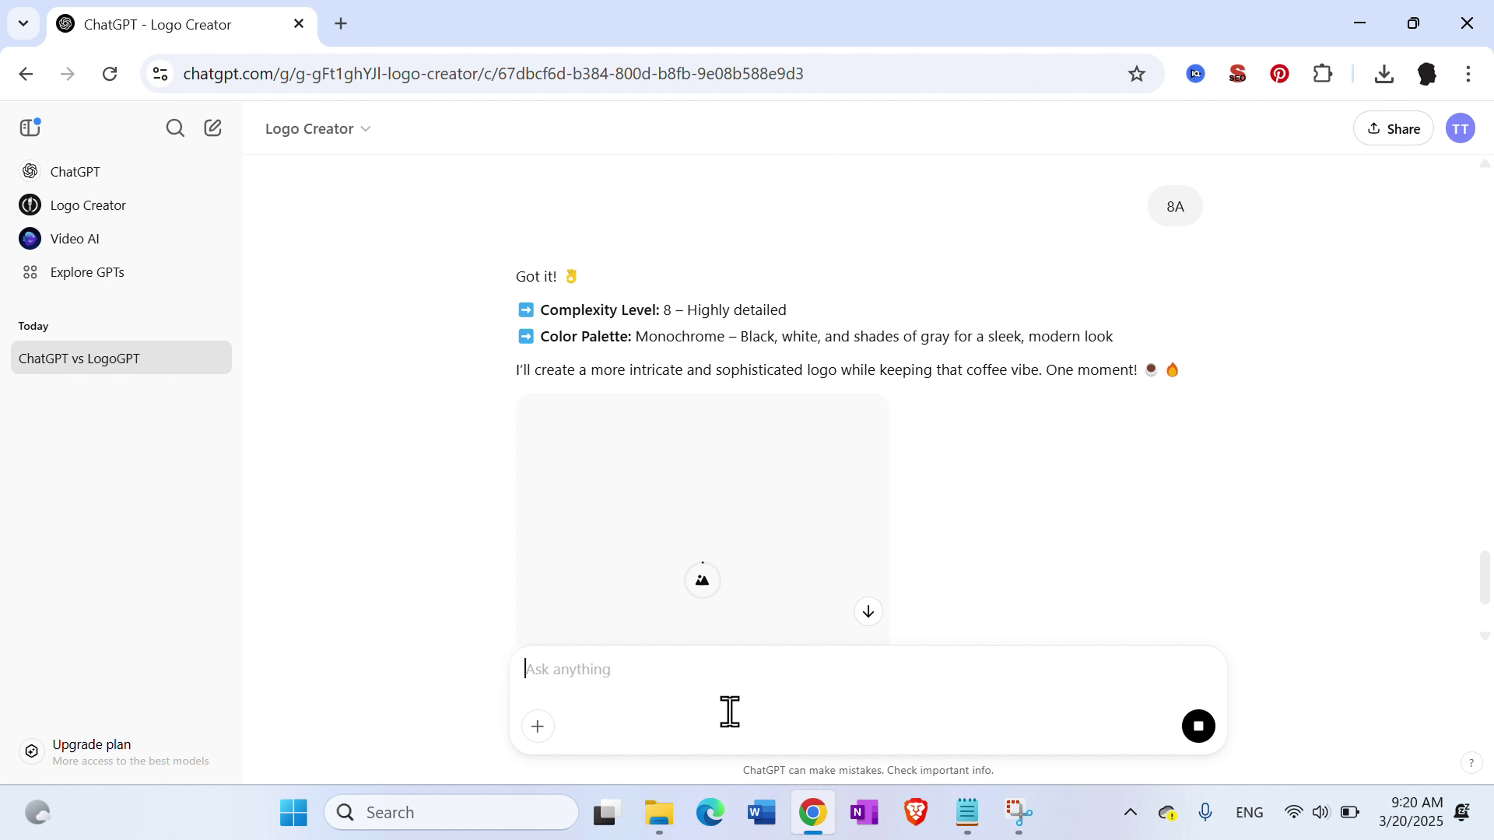
pyautogui.scroll(-2, 1009, 533)
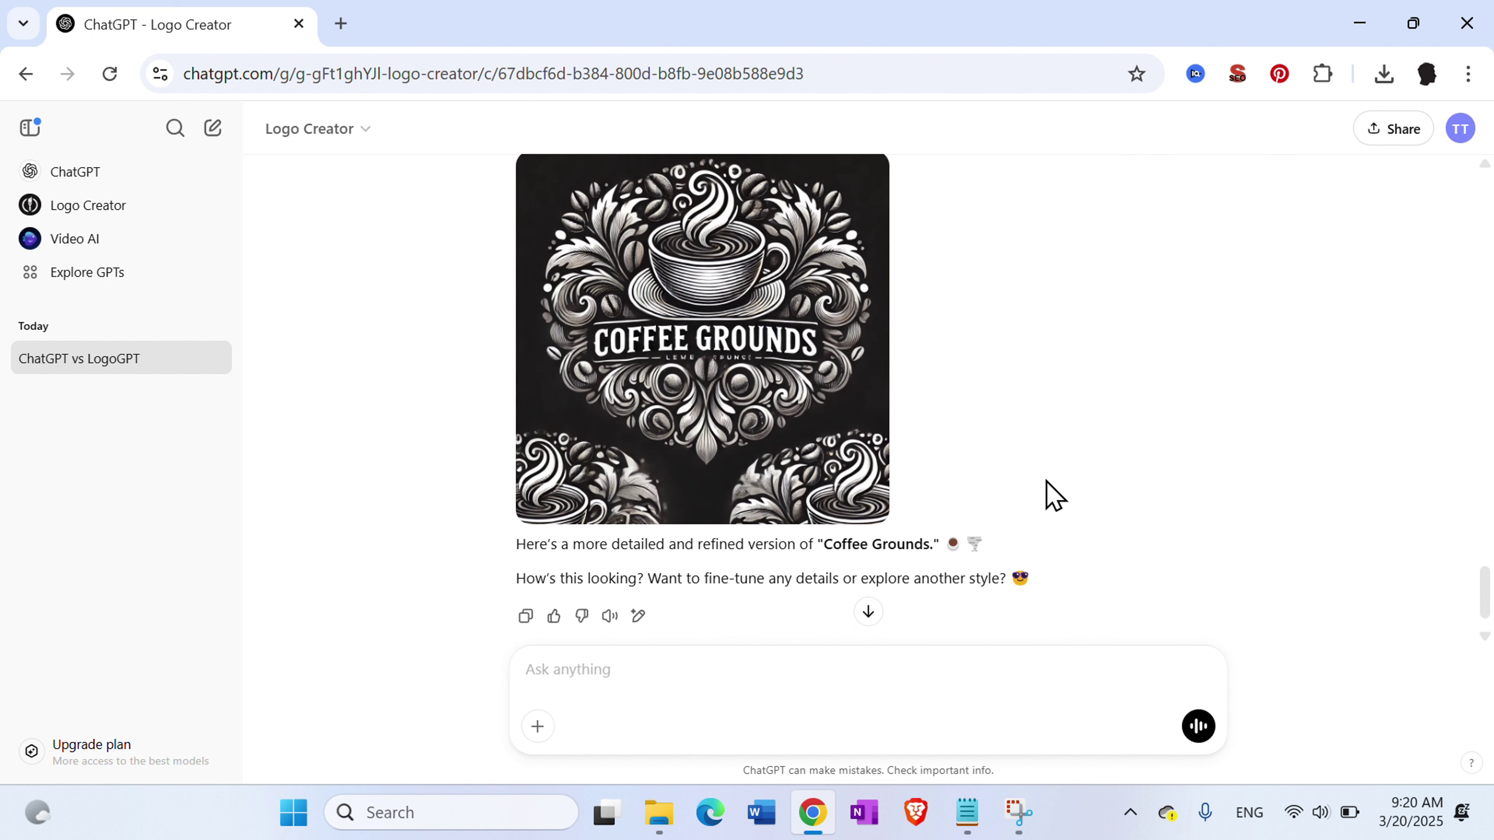
pyautogui.write('10B')
pyautogui.press('Return')
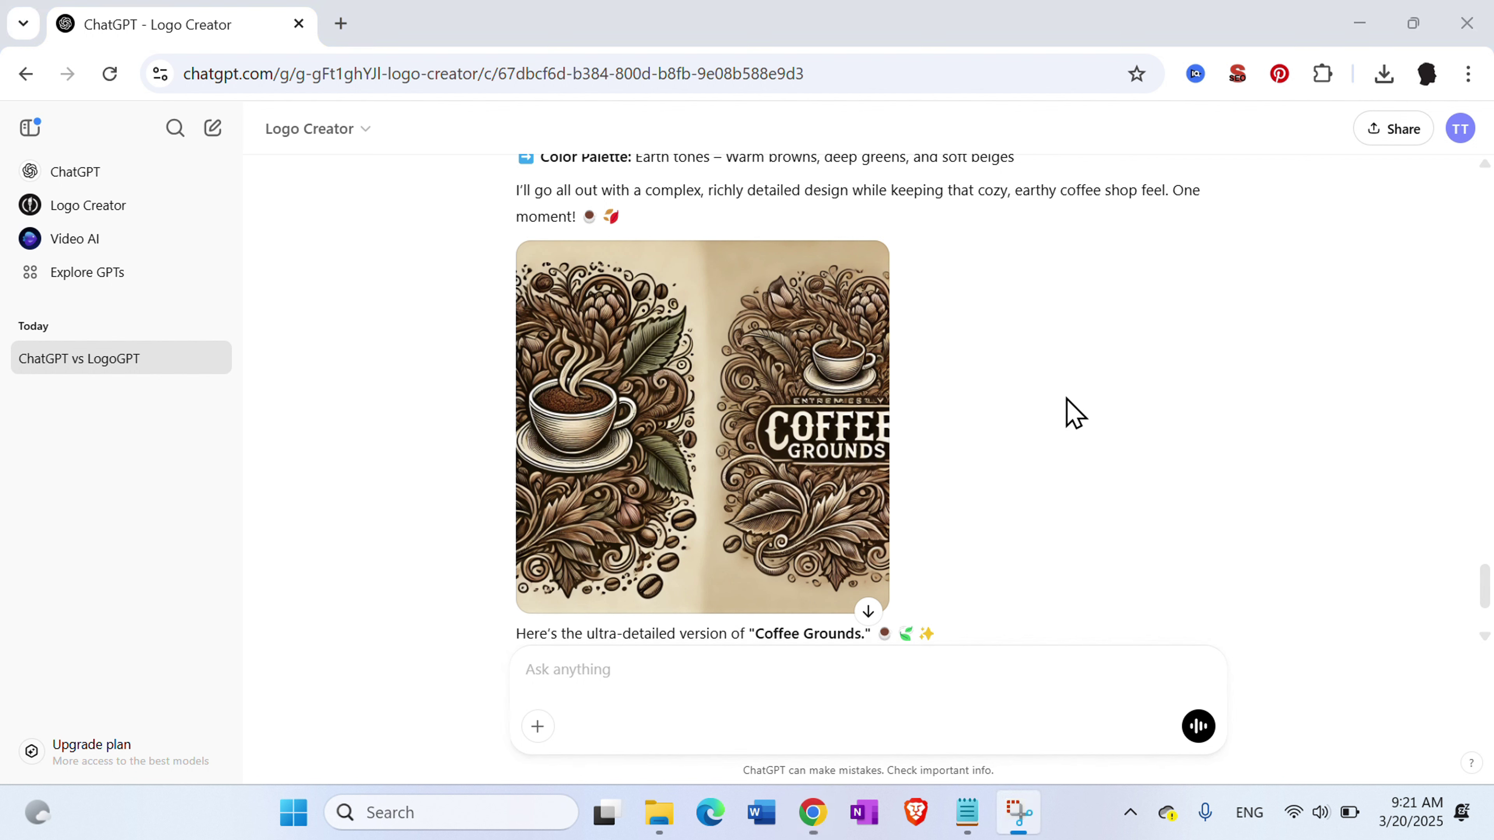
# Copy the 'Tech Tutor' prompt under Modern Tech Logo from the Notepad list and send it in the Logo Creator chat
pyautogui.click(967, 815)
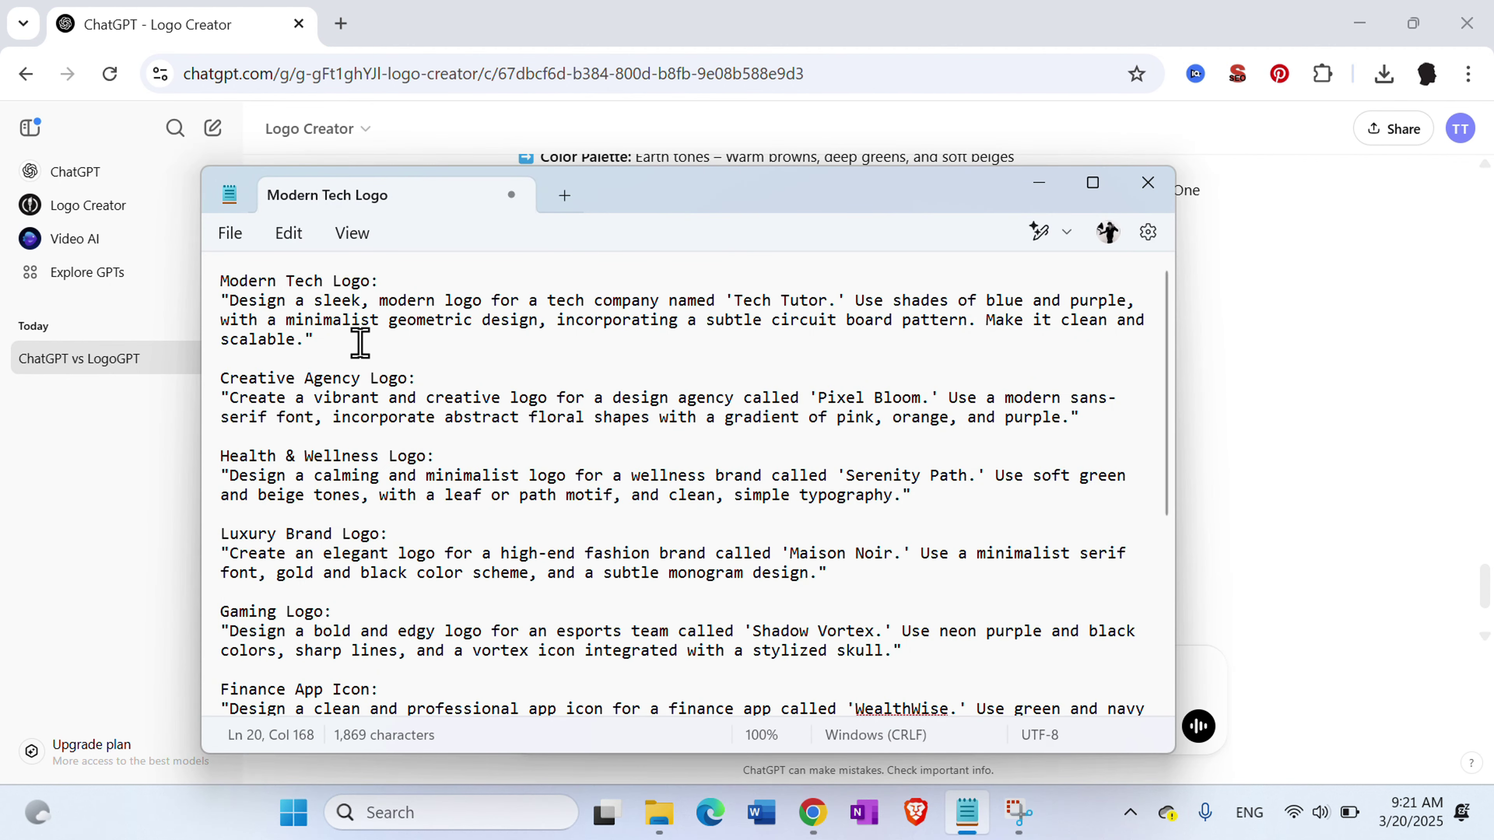
pyautogui.moveTo(360, 343); pyautogui.dragTo(210, 318)
pyautogui.hotkey('ctrl', 'c')
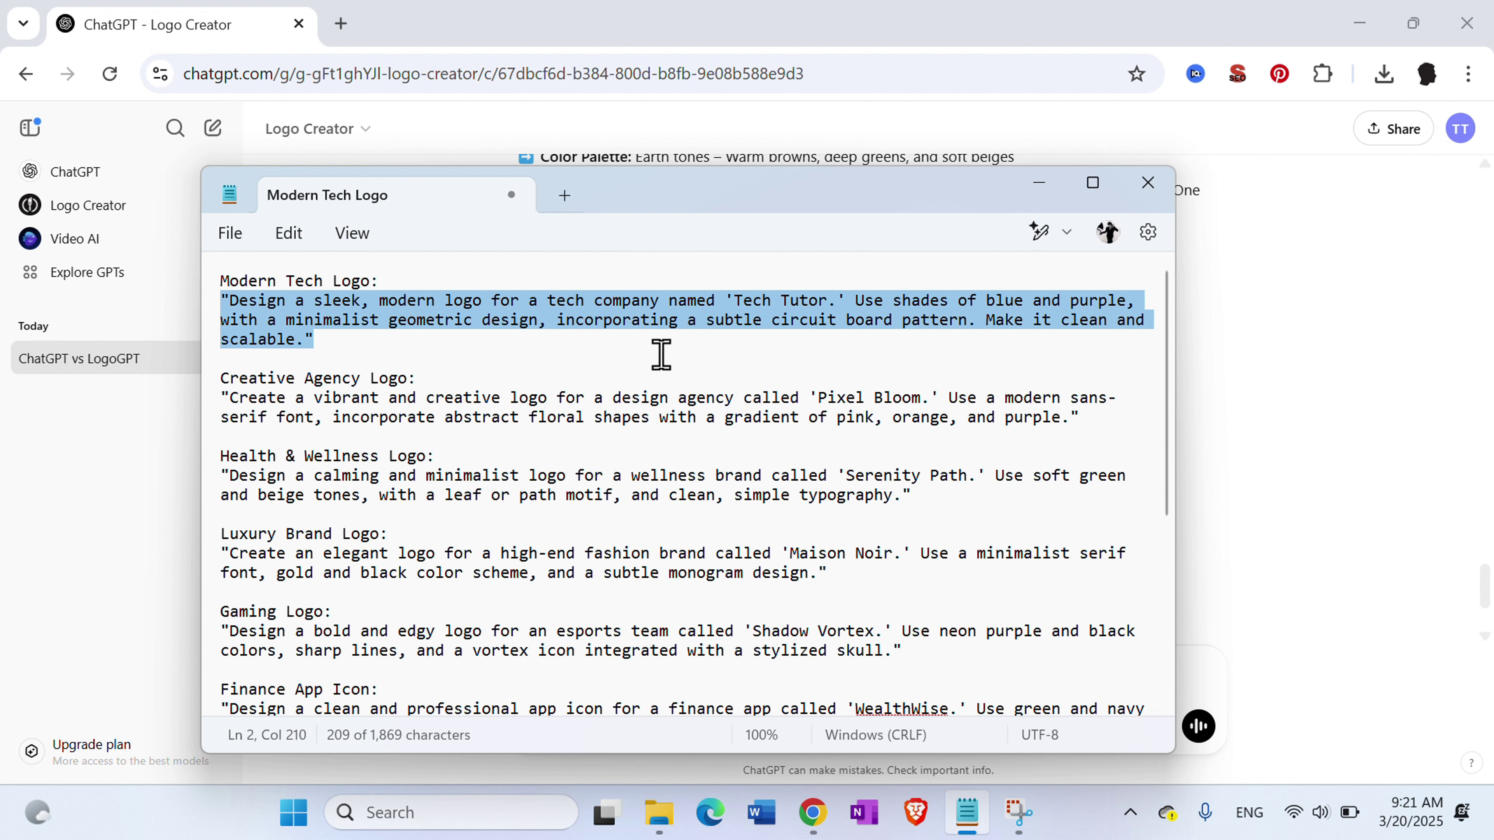
pyautogui.hotkey('alt', 'Tab')
pyautogui.click(1247, 543)
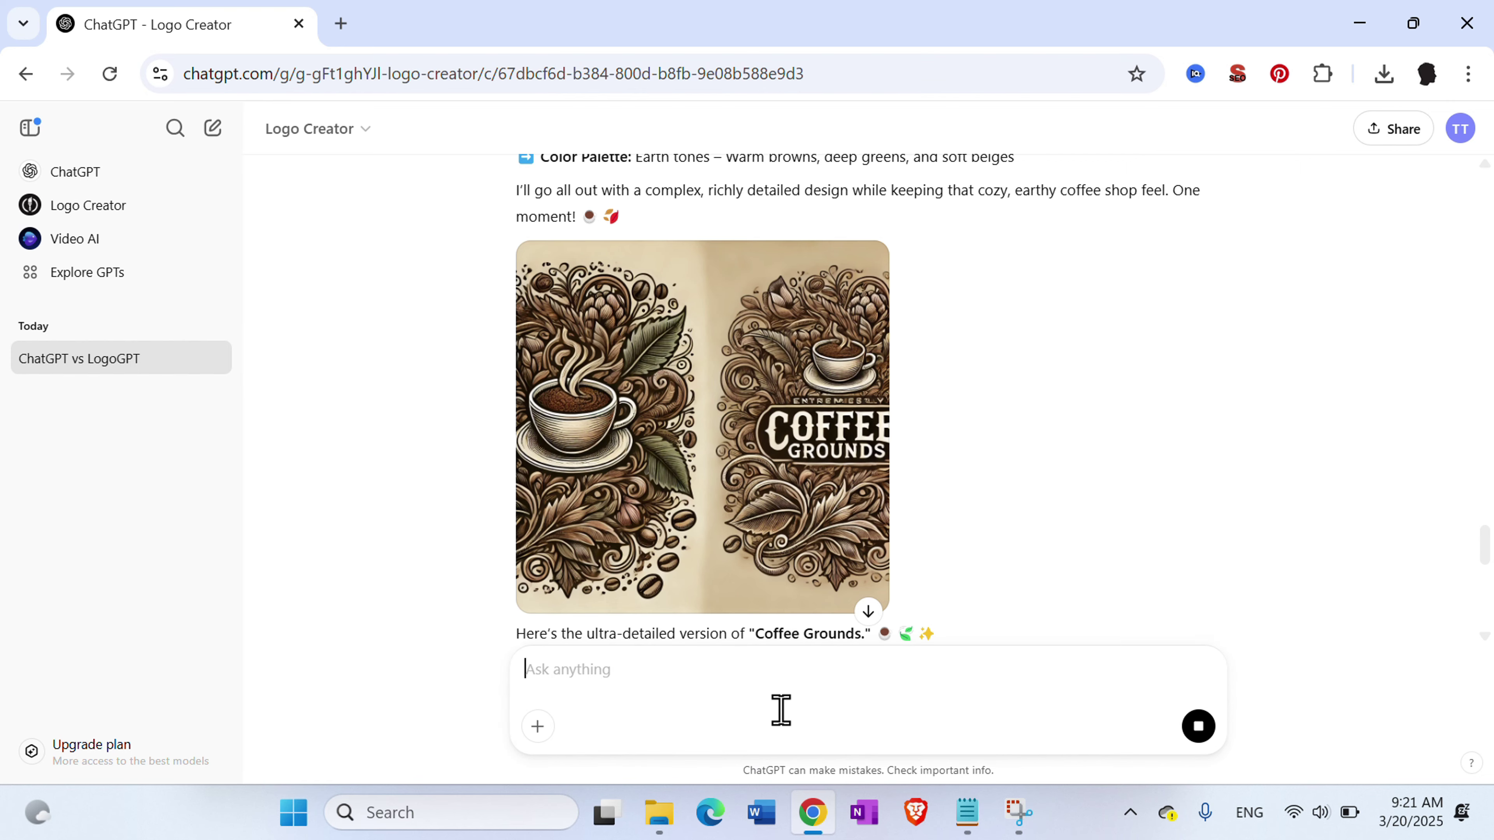
pyautogui.hotkey('ctrl', 'v')
pyautogui.press('Return')
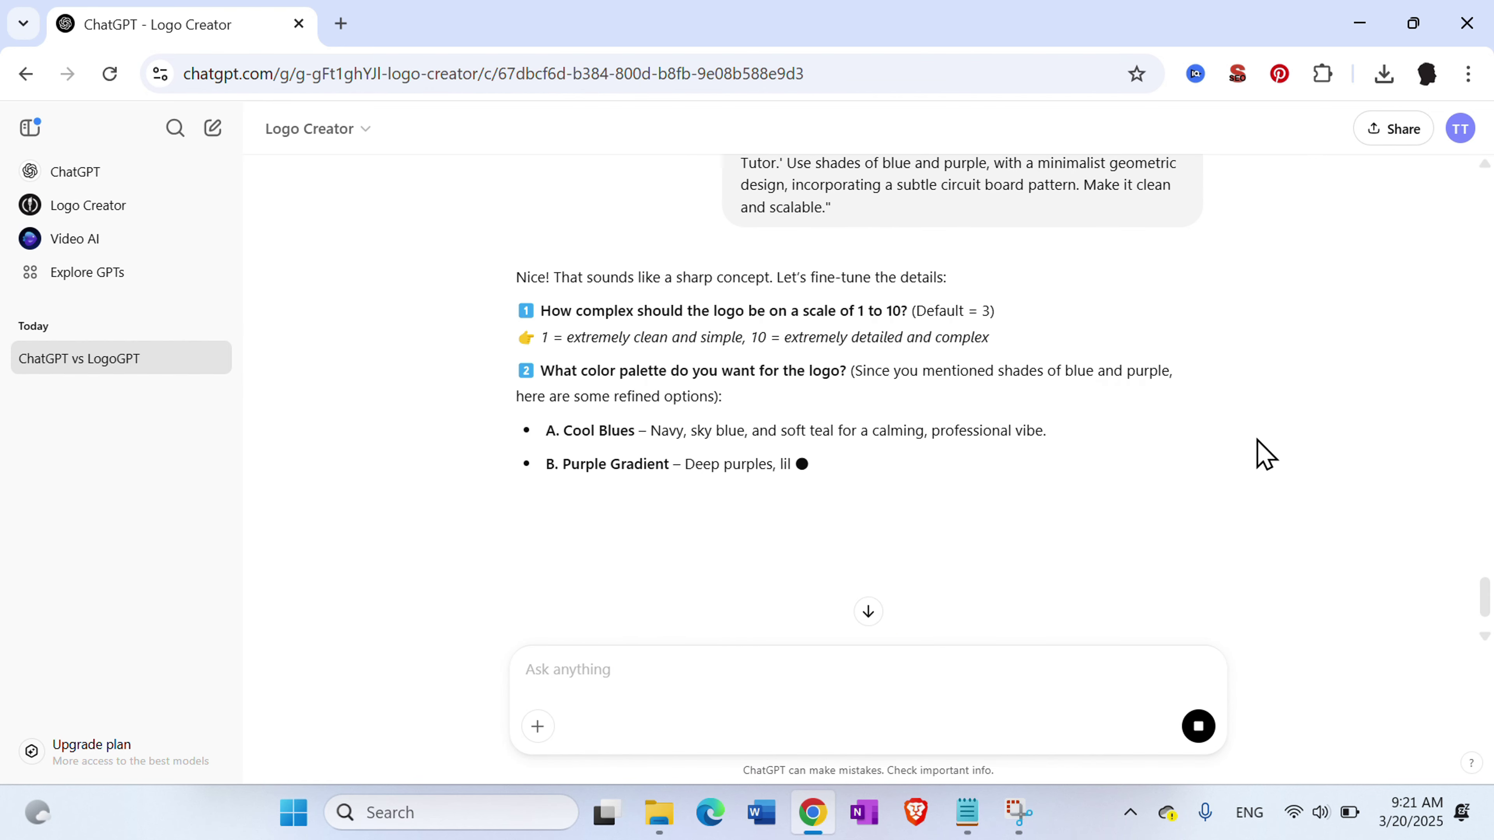
# Choose complexity 4 and the Cool Blues palette for the Tech Tutor logo by sending "4A", and view the logo
pyautogui.write('4')
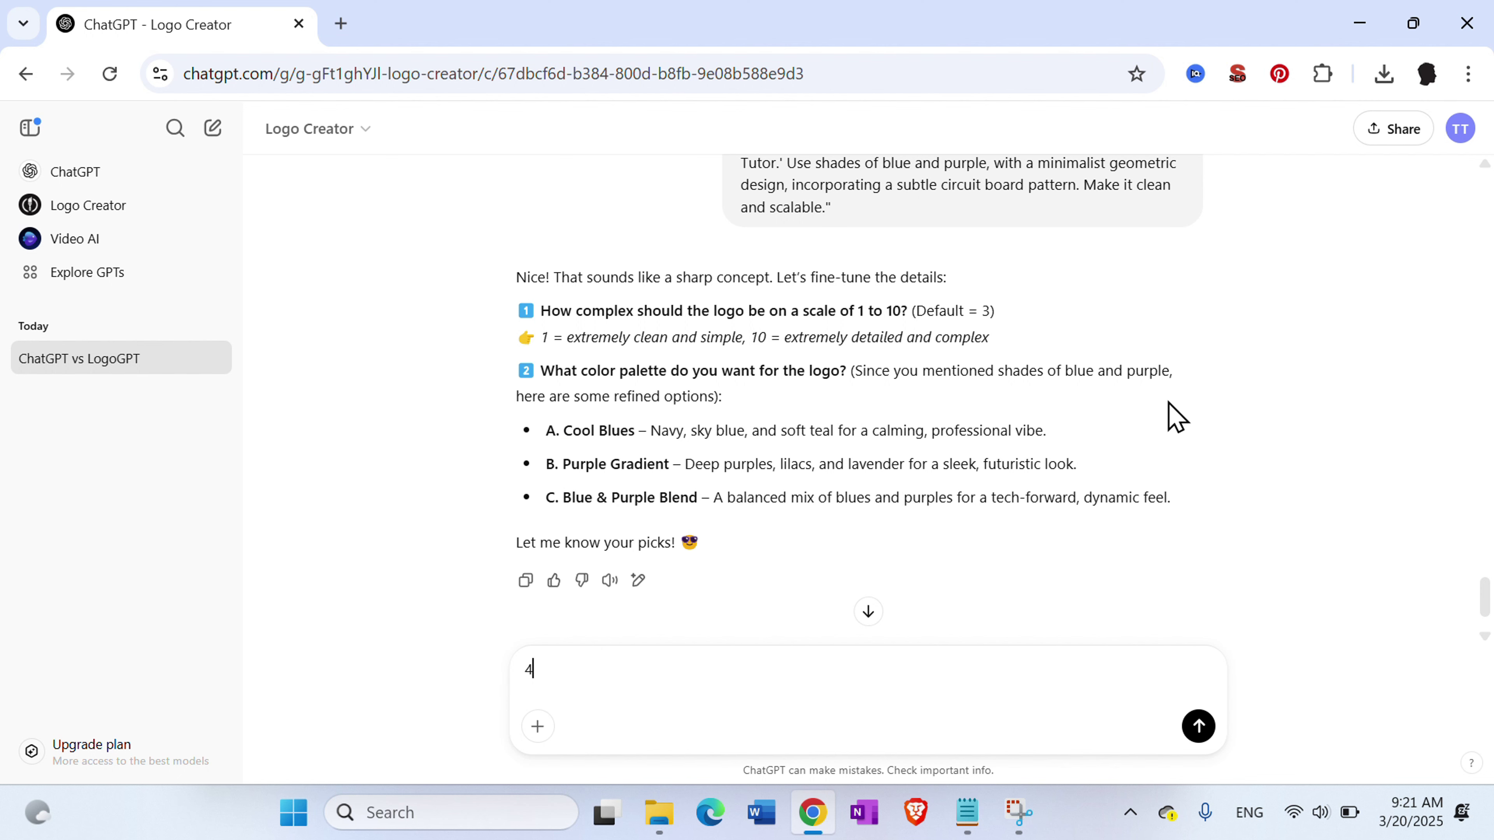
pyautogui.write('A')
pyautogui.press('Return')
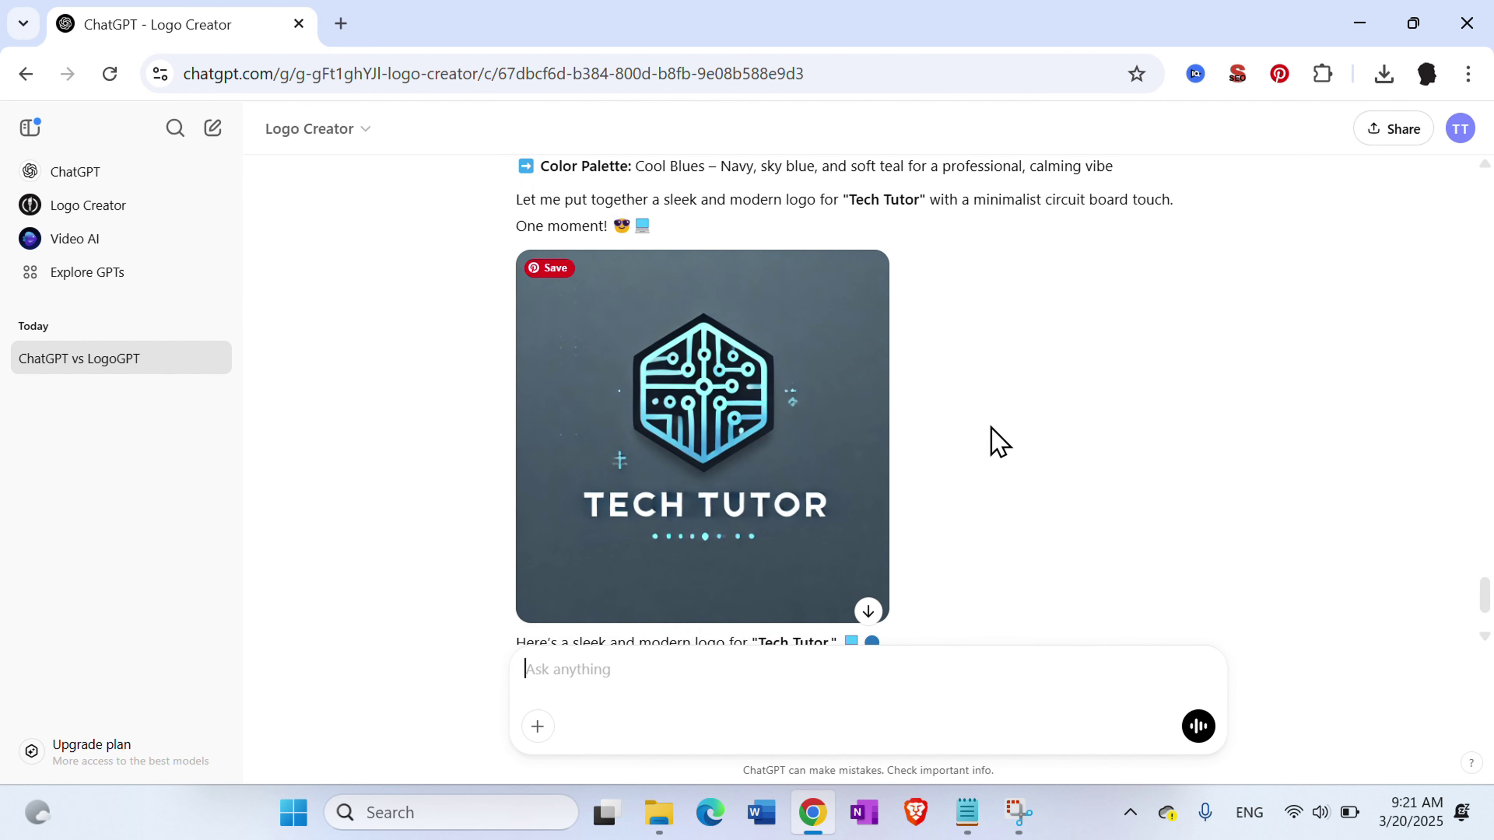
pyautogui.scroll(1, 1040, 444)
pyautogui.scroll(-3, 1040, 444)
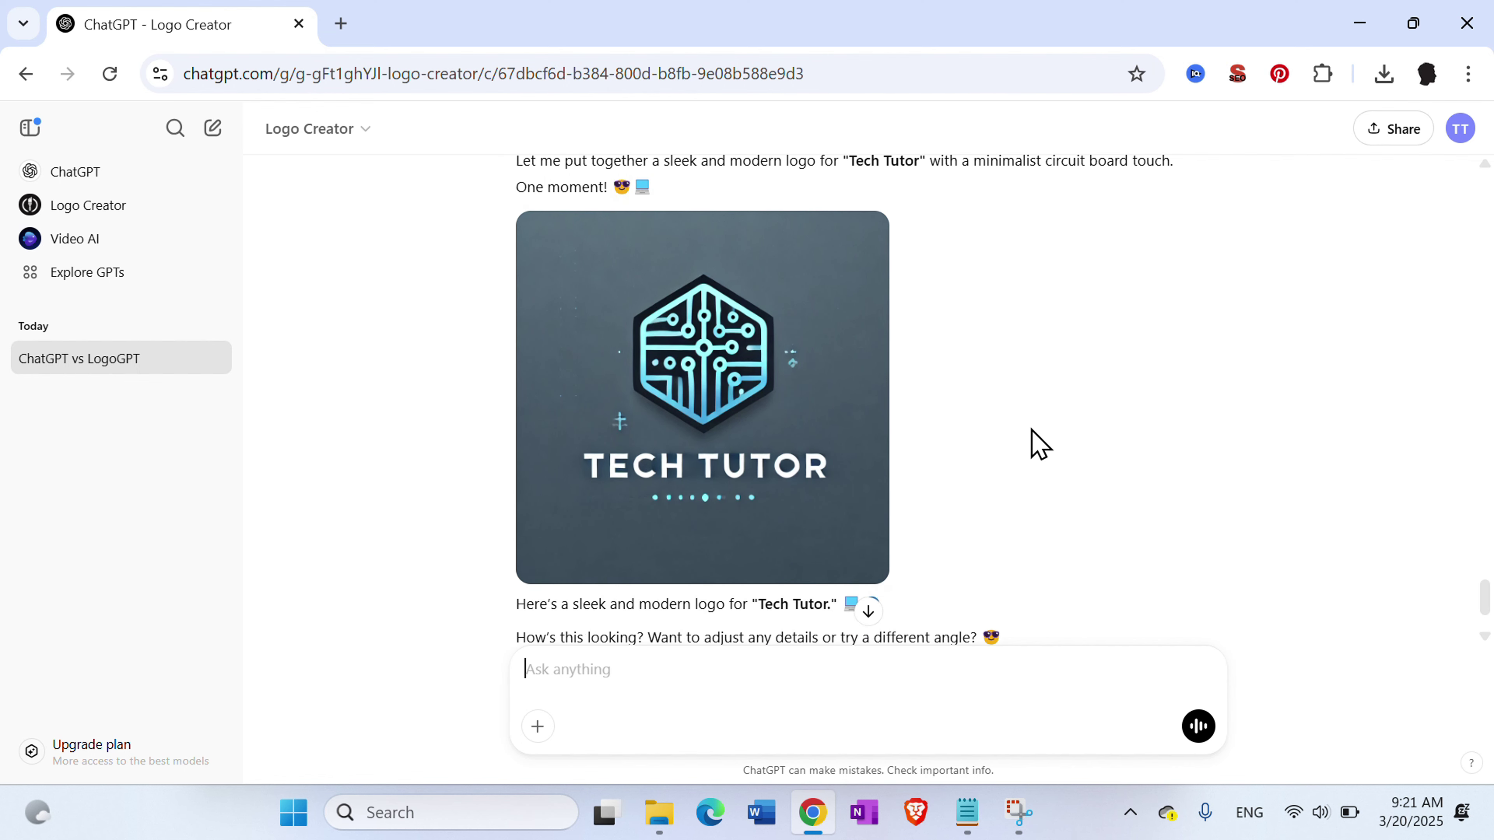
# Request a more detailed Cool Blues version of the Tech Tutor logo by sending "8A"
pyautogui.write('8')
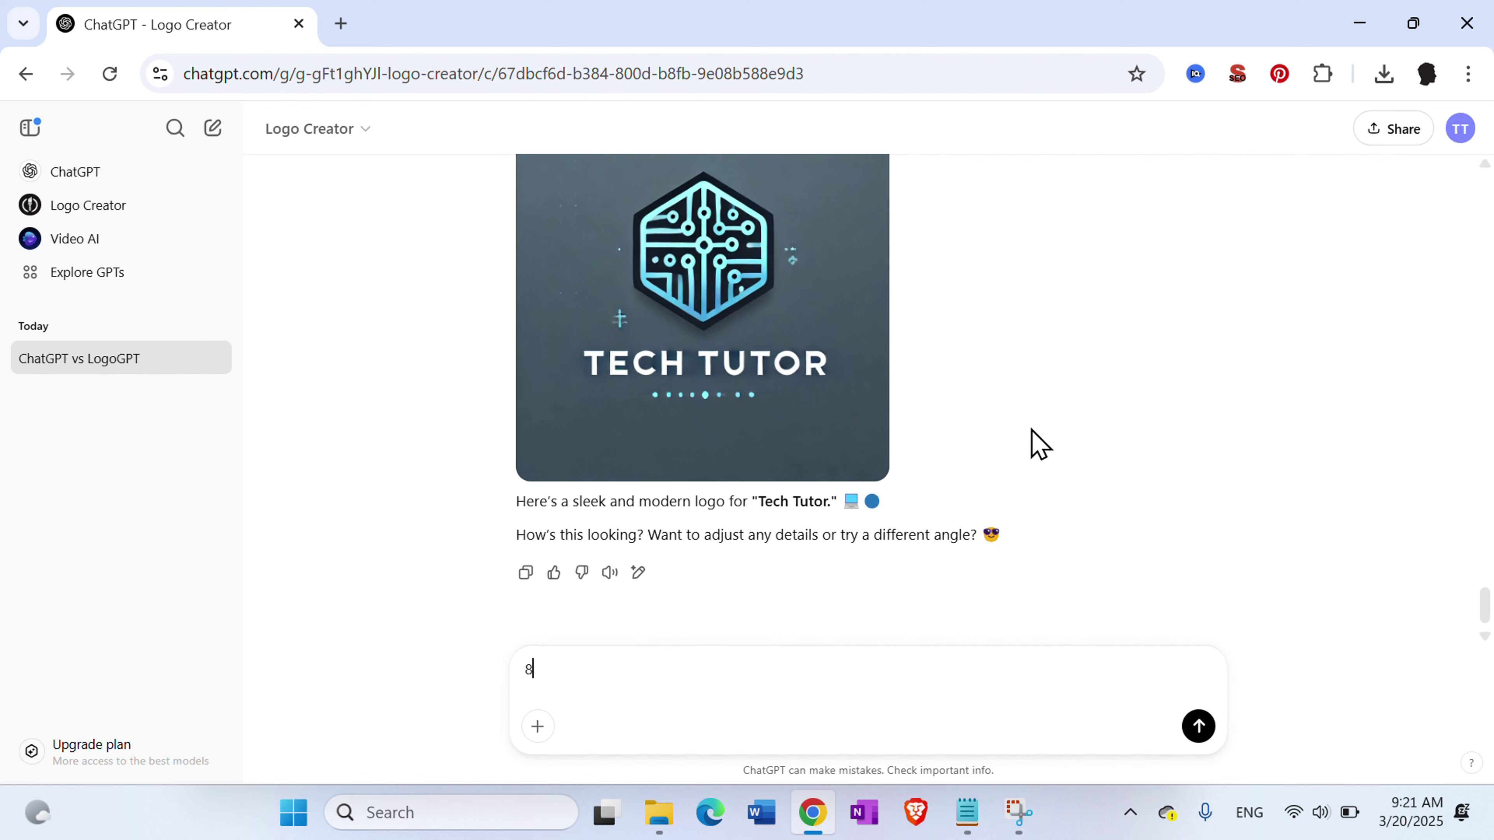
pyautogui.write('A')
pyautogui.press('Return')
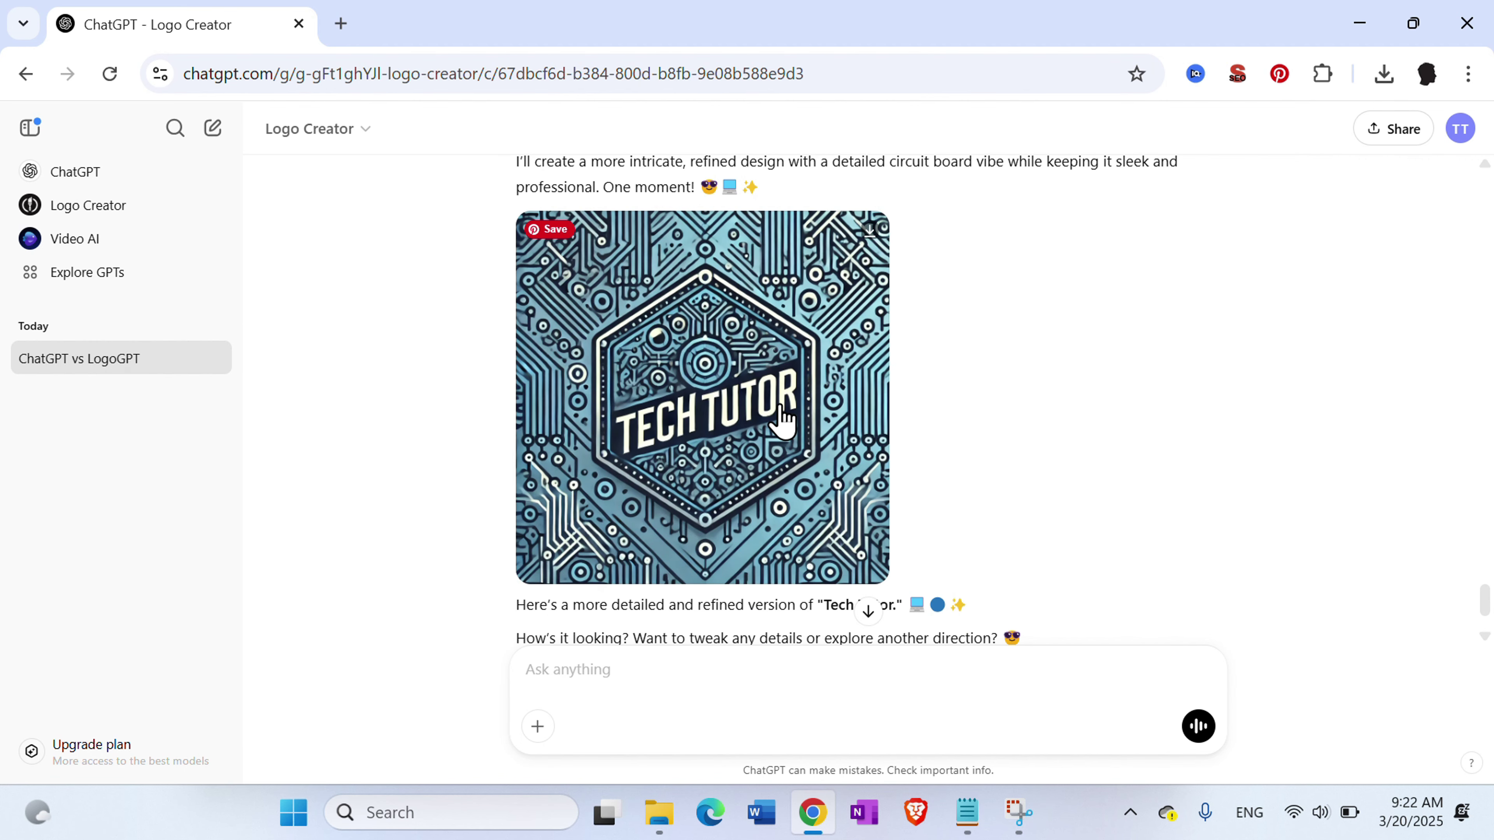
# Copy the 'Serenity Path' prompt under Health & Wellness Logo from Notepad and send it in the Logo Creator chat
pyautogui.hotkey('alt', 'Tab')
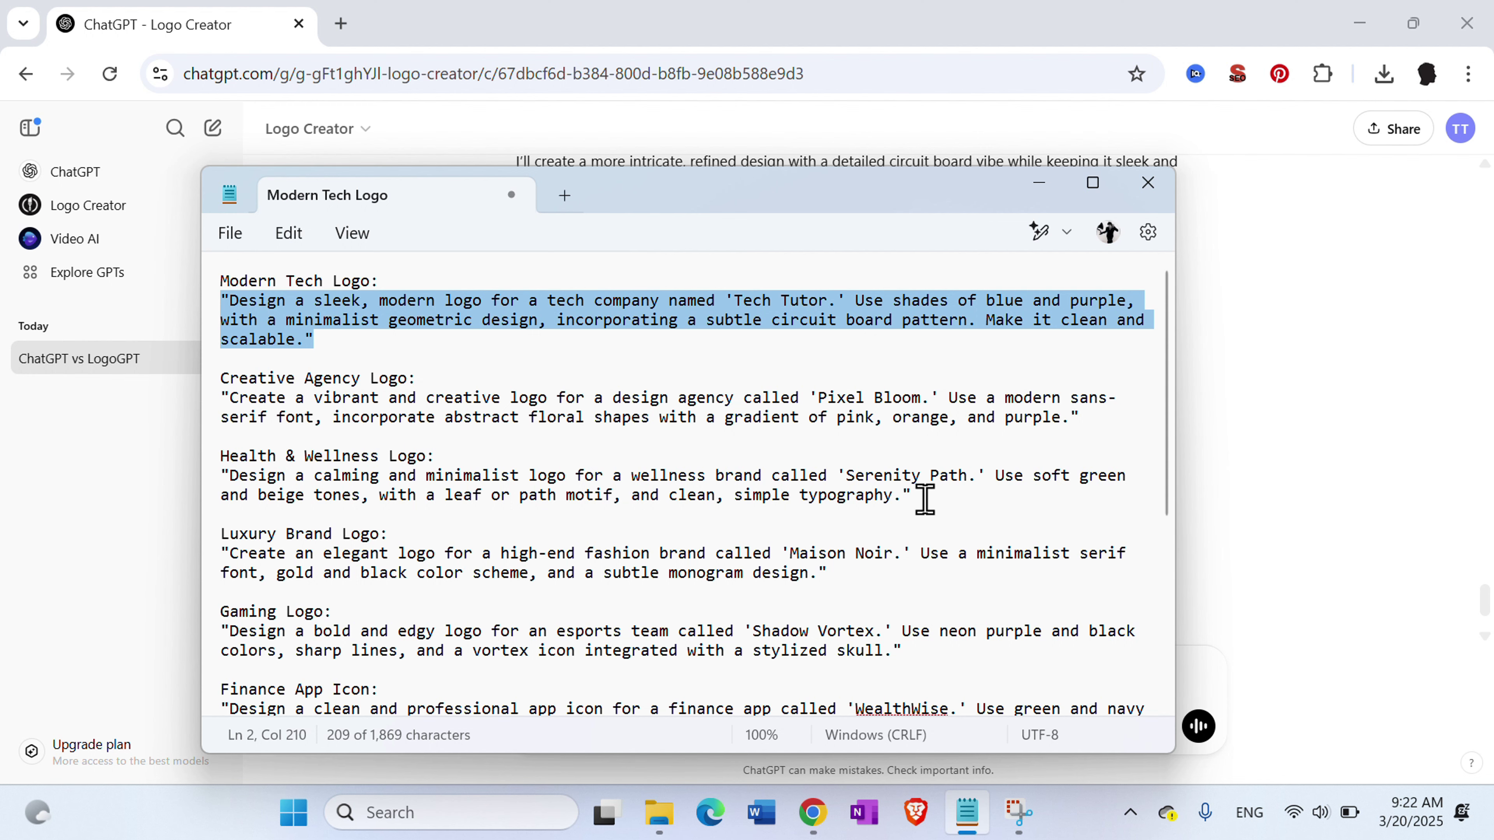
pyautogui.moveTo(917, 494); pyautogui.dragTo(209, 496)
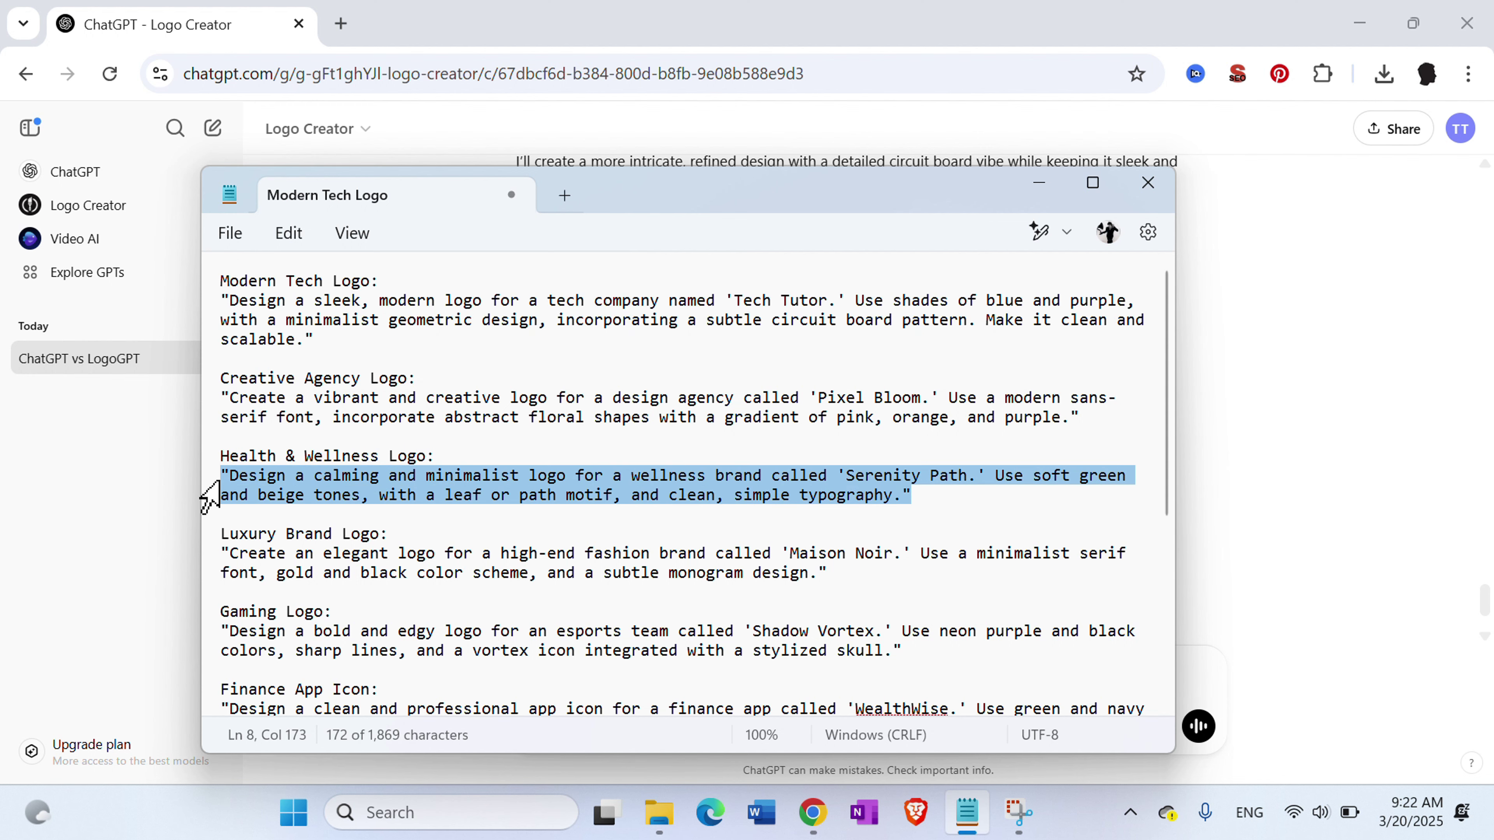
pyautogui.hotkey('ctrl', 'c')
pyautogui.hotkey('alt', 'Tab')
pyautogui.hotkey('ctrl', 'v')
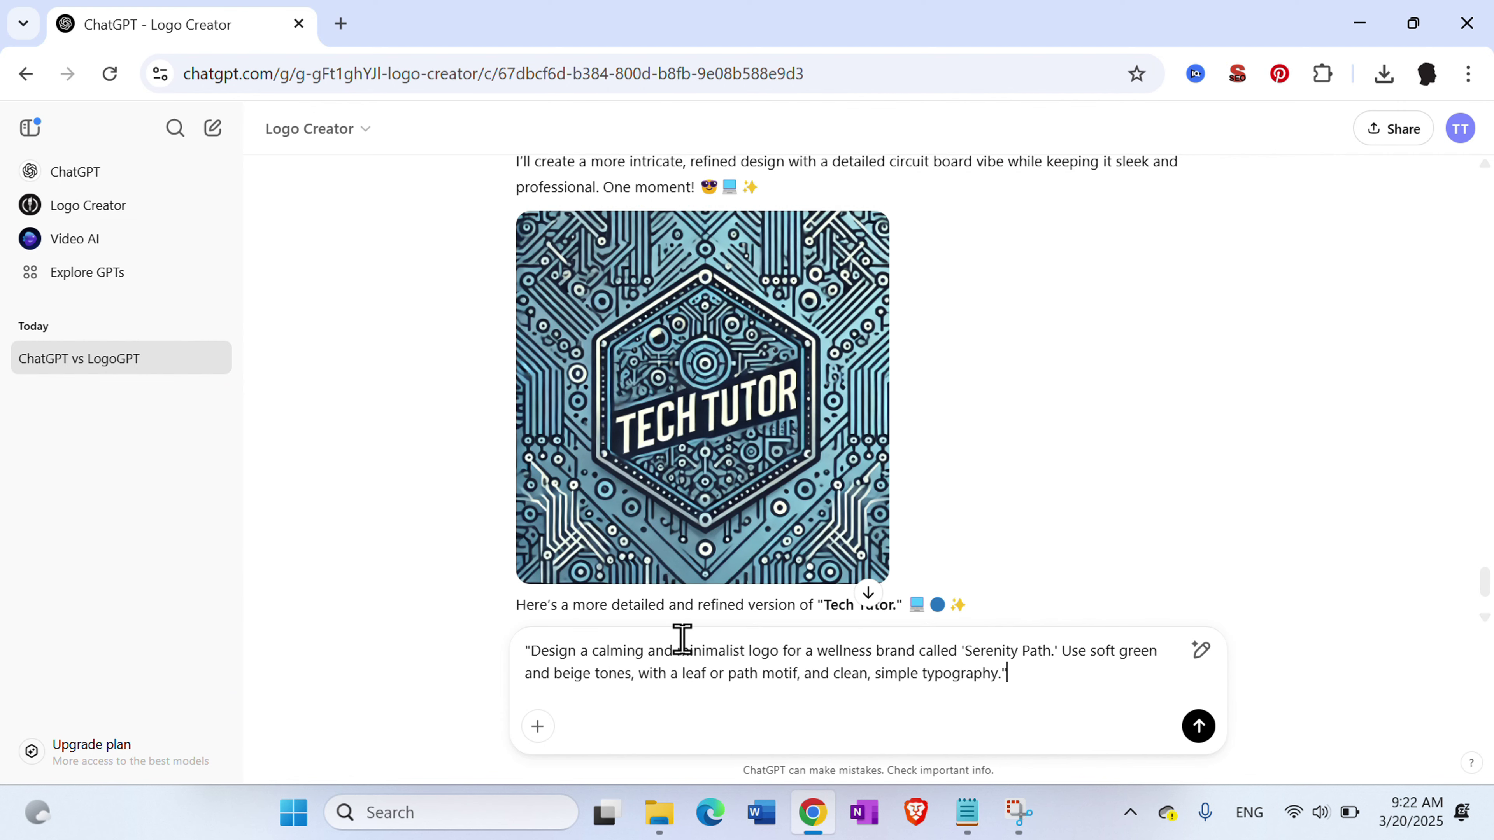
pyautogui.press('Return')
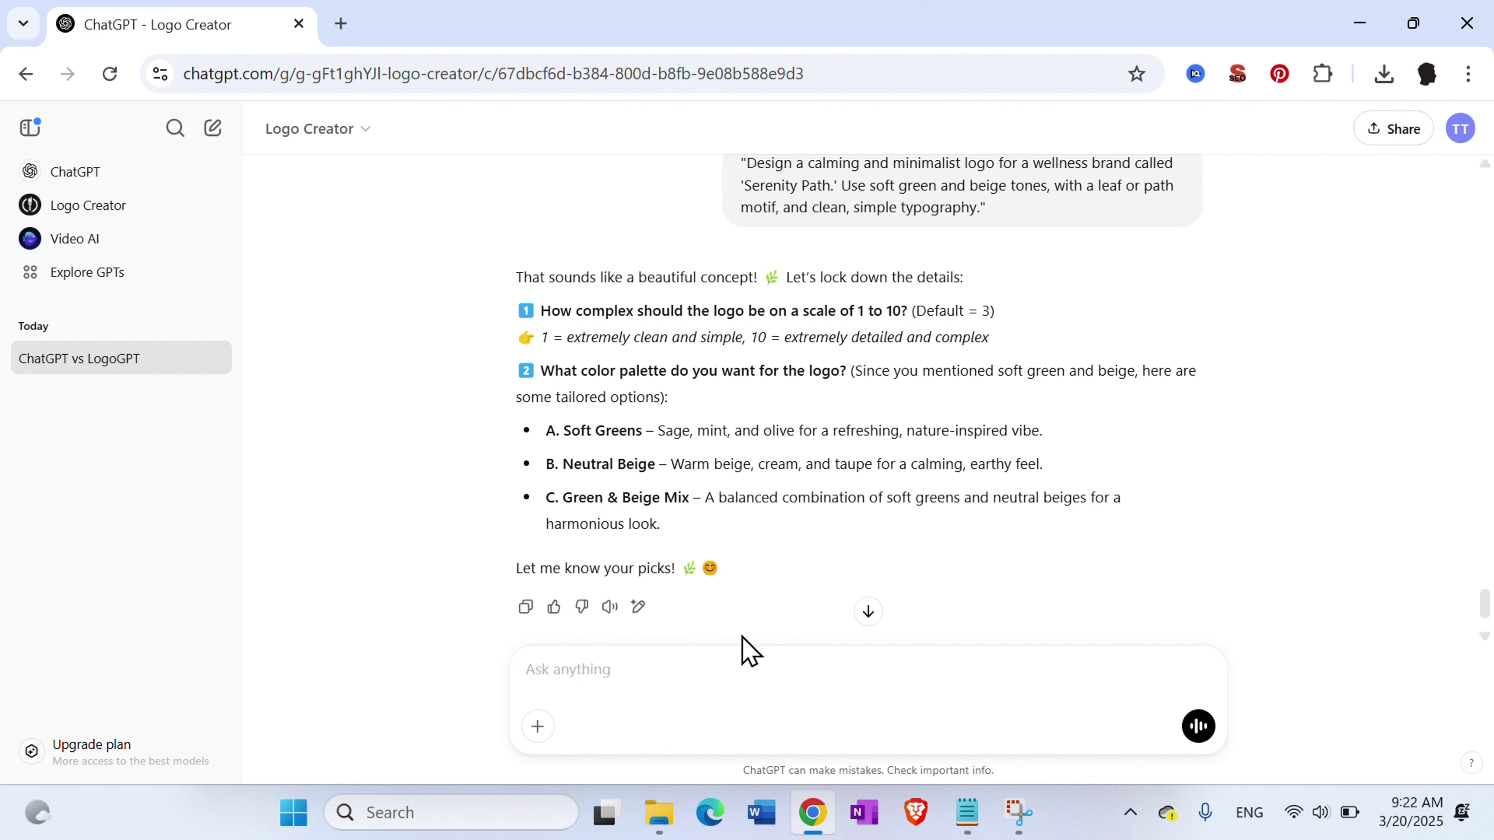
# Choose complexity 5 and the Soft Greens palette for the Serenity Path logo by sending "5A", and view the logo
pyautogui.write('a')
pyautogui.press('BackSpace')
pyautogui.press('Return')
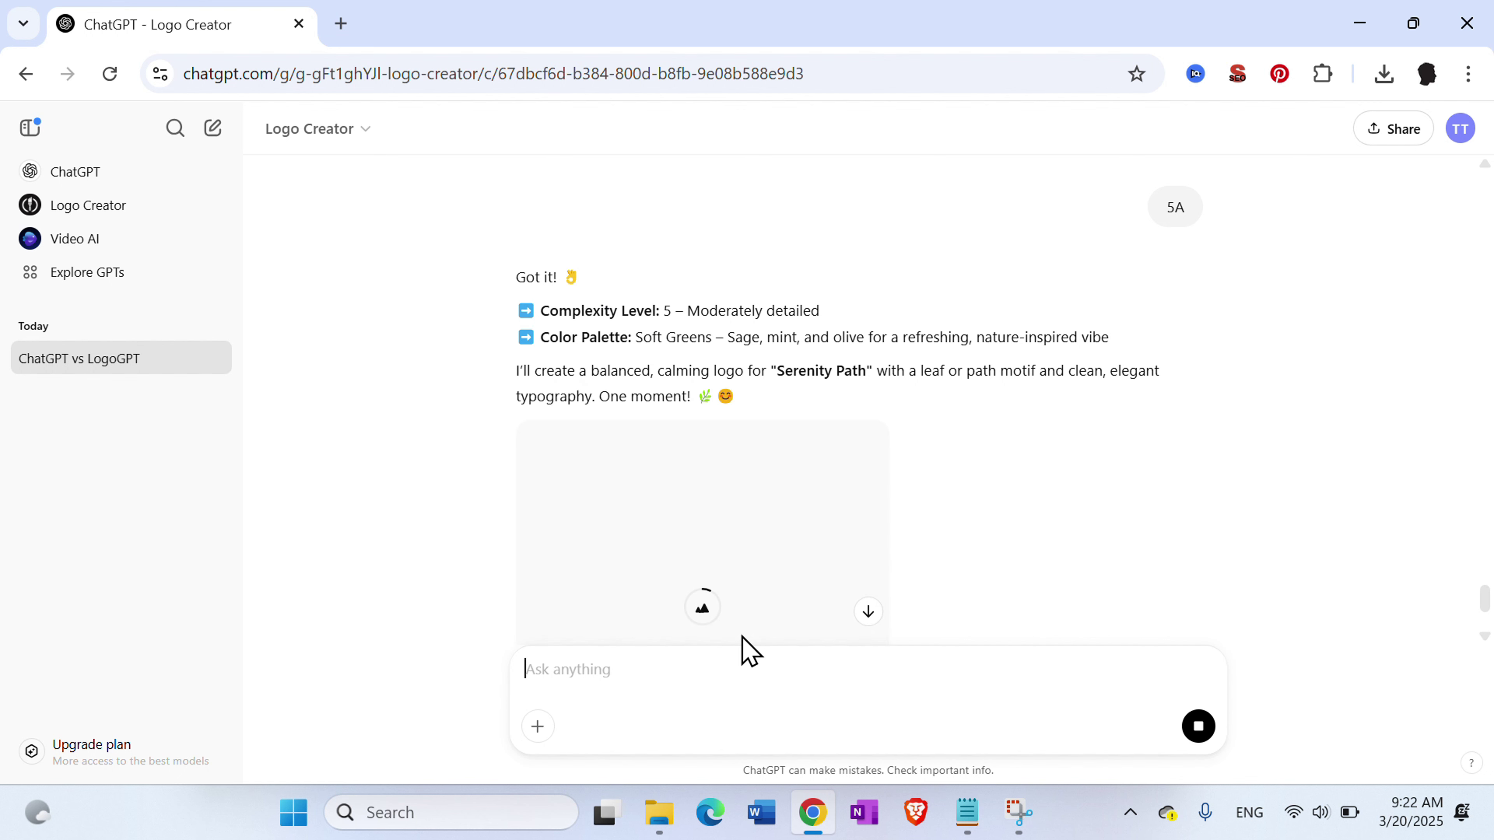
pyautogui.scroll(-1, 1106, 530)
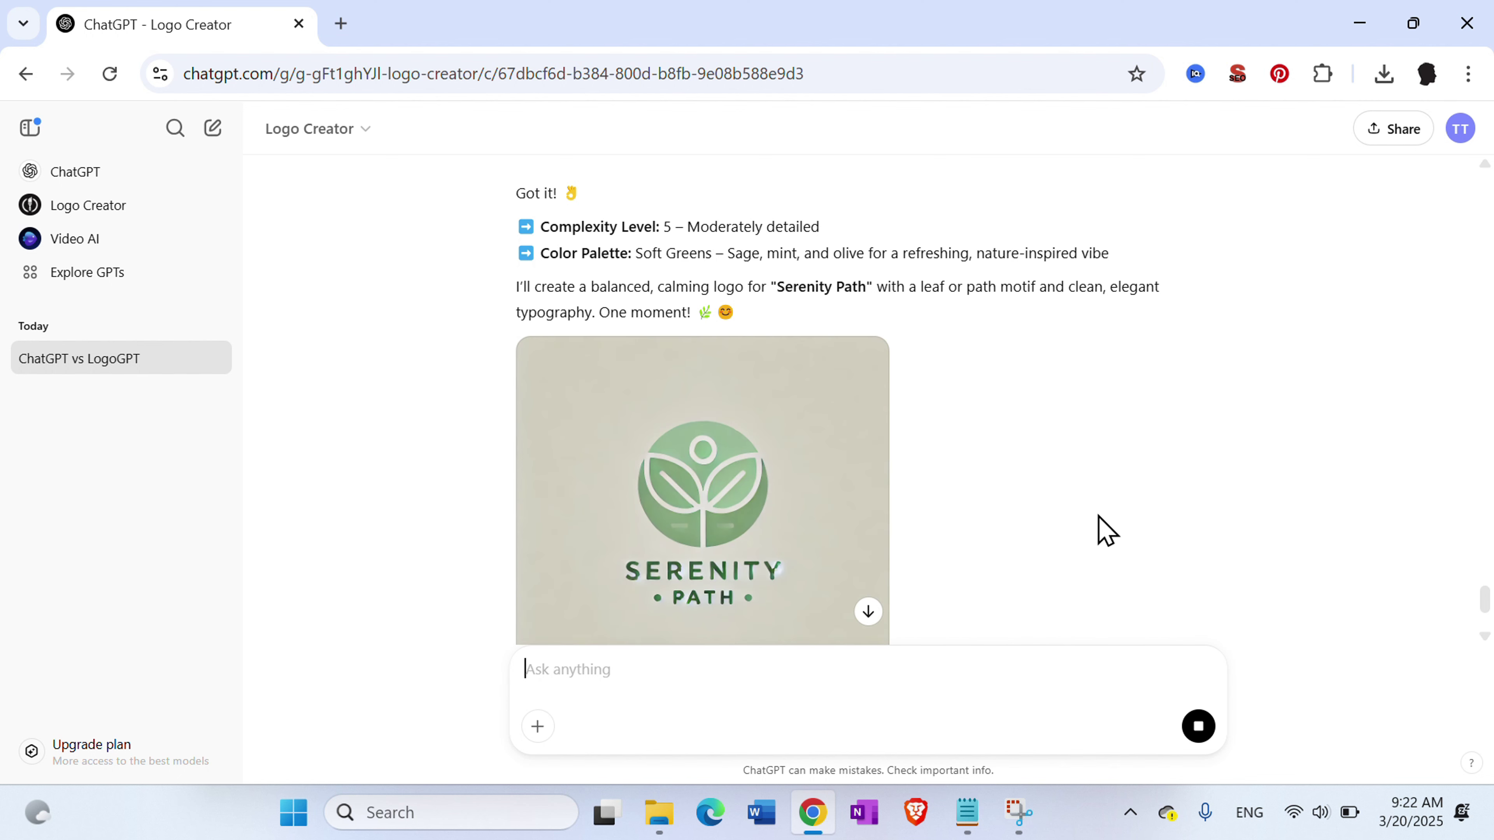
pyautogui.scroll(-1, 1099, 517)
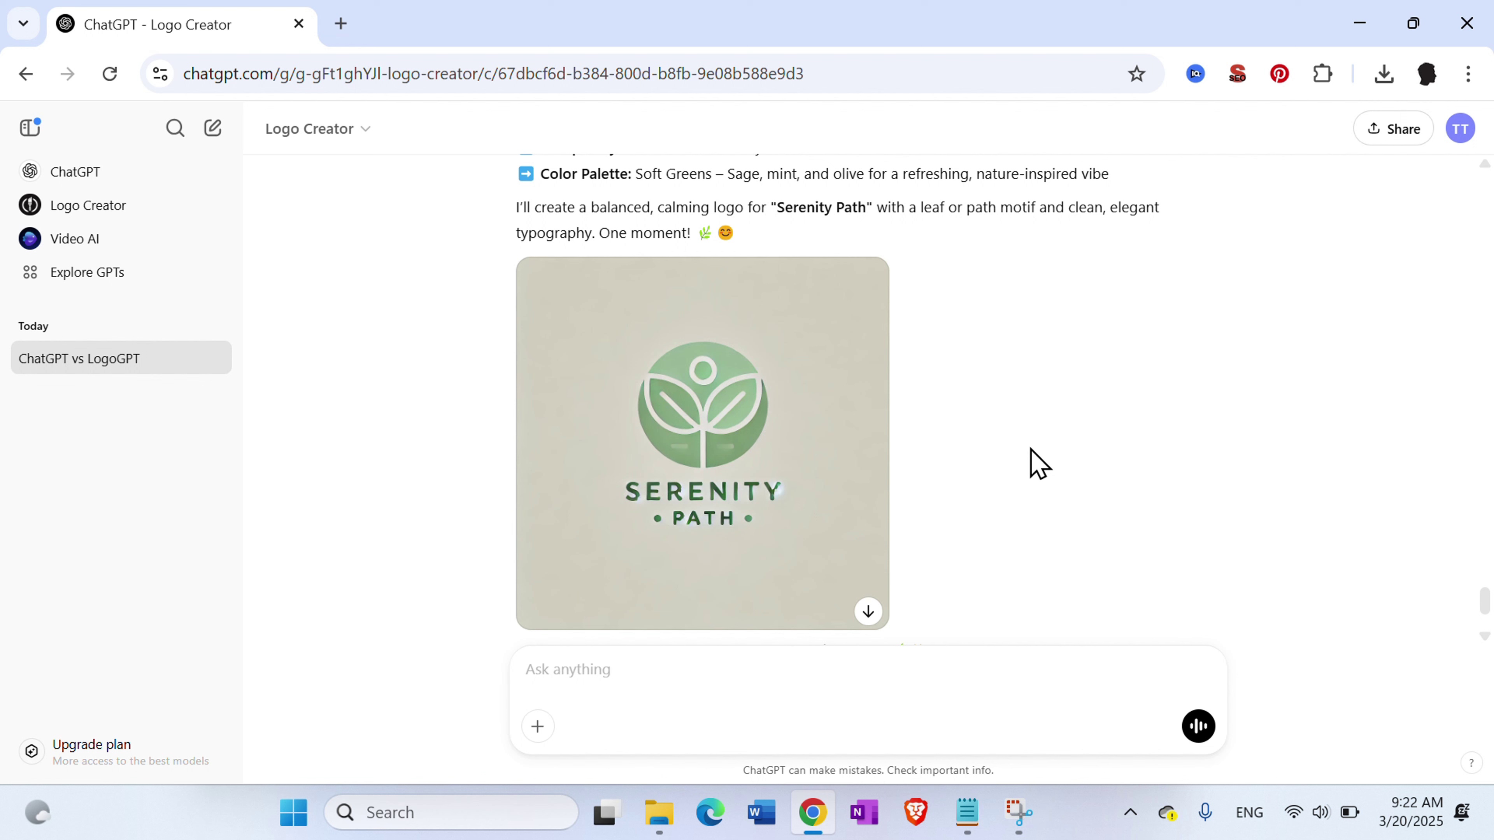
# Copy the 'FitTrack' prompt under Fitness App Icon from Notepad and send it in the Logo Creator chat
pyautogui.hotkey('alt', 'Tab')
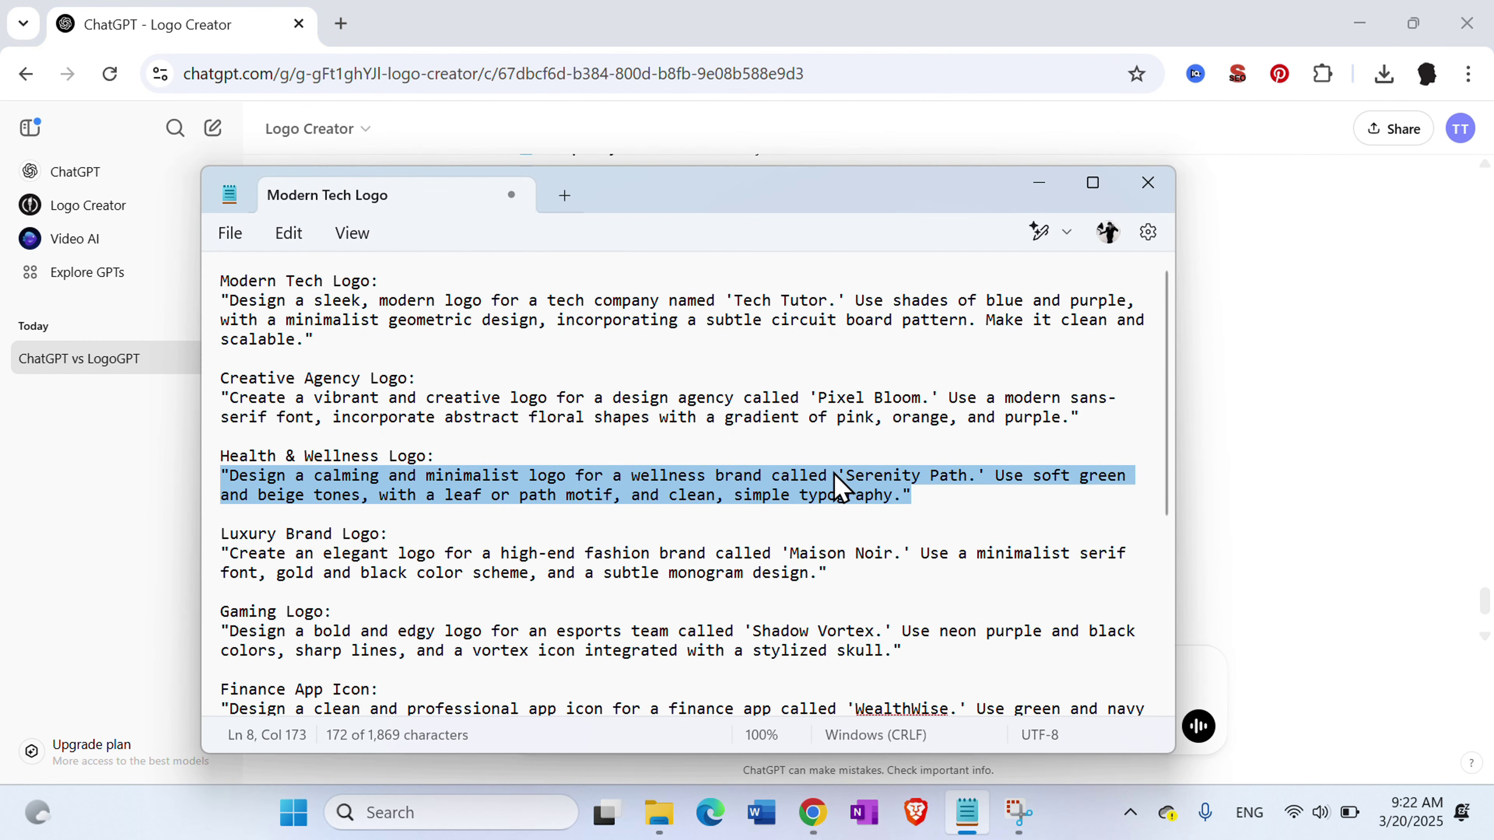
pyautogui.scroll(-4, 835, 489)
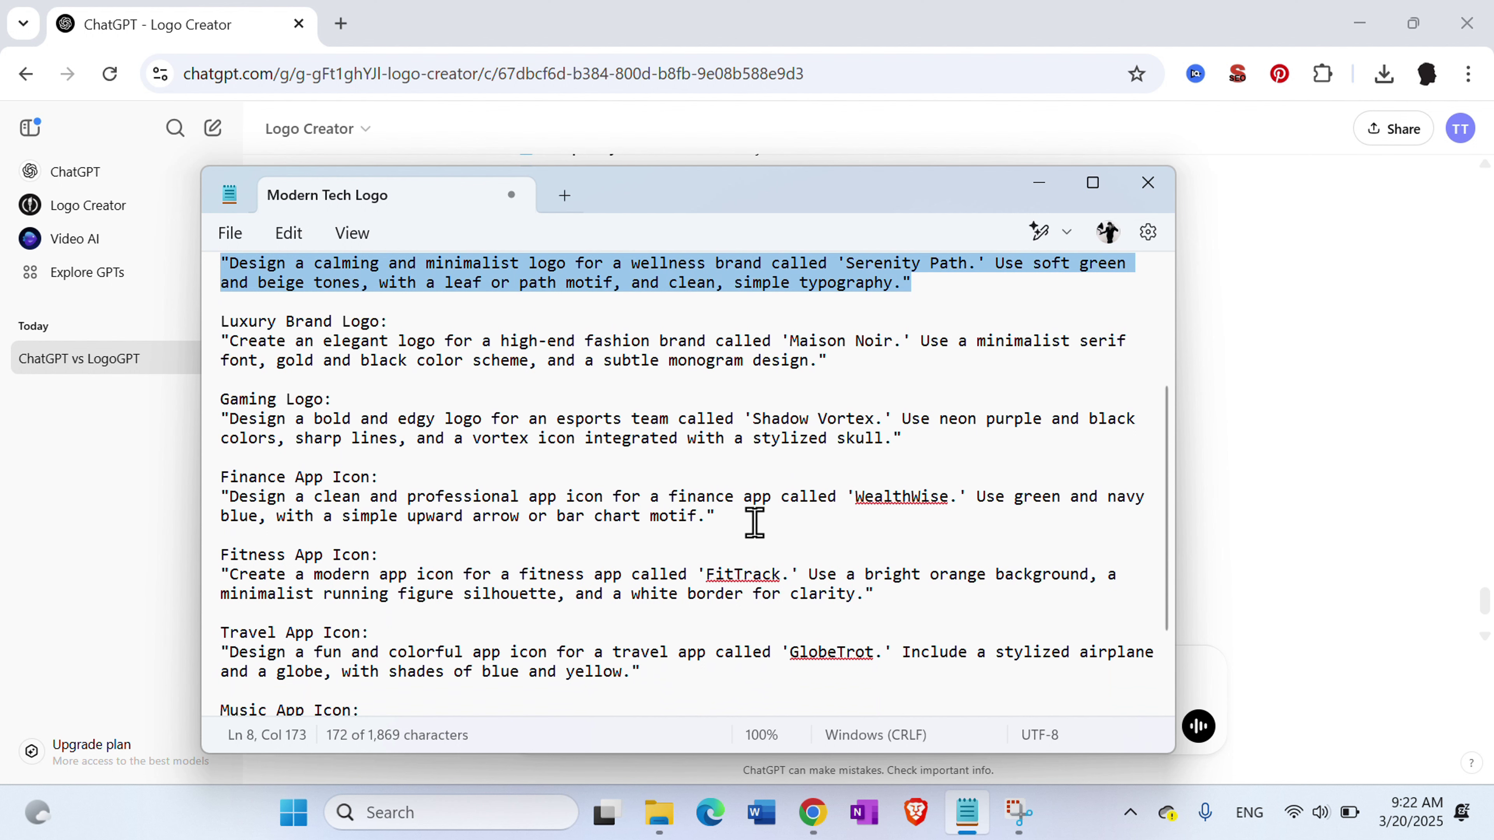
pyautogui.scroll(-2, 755, 523)
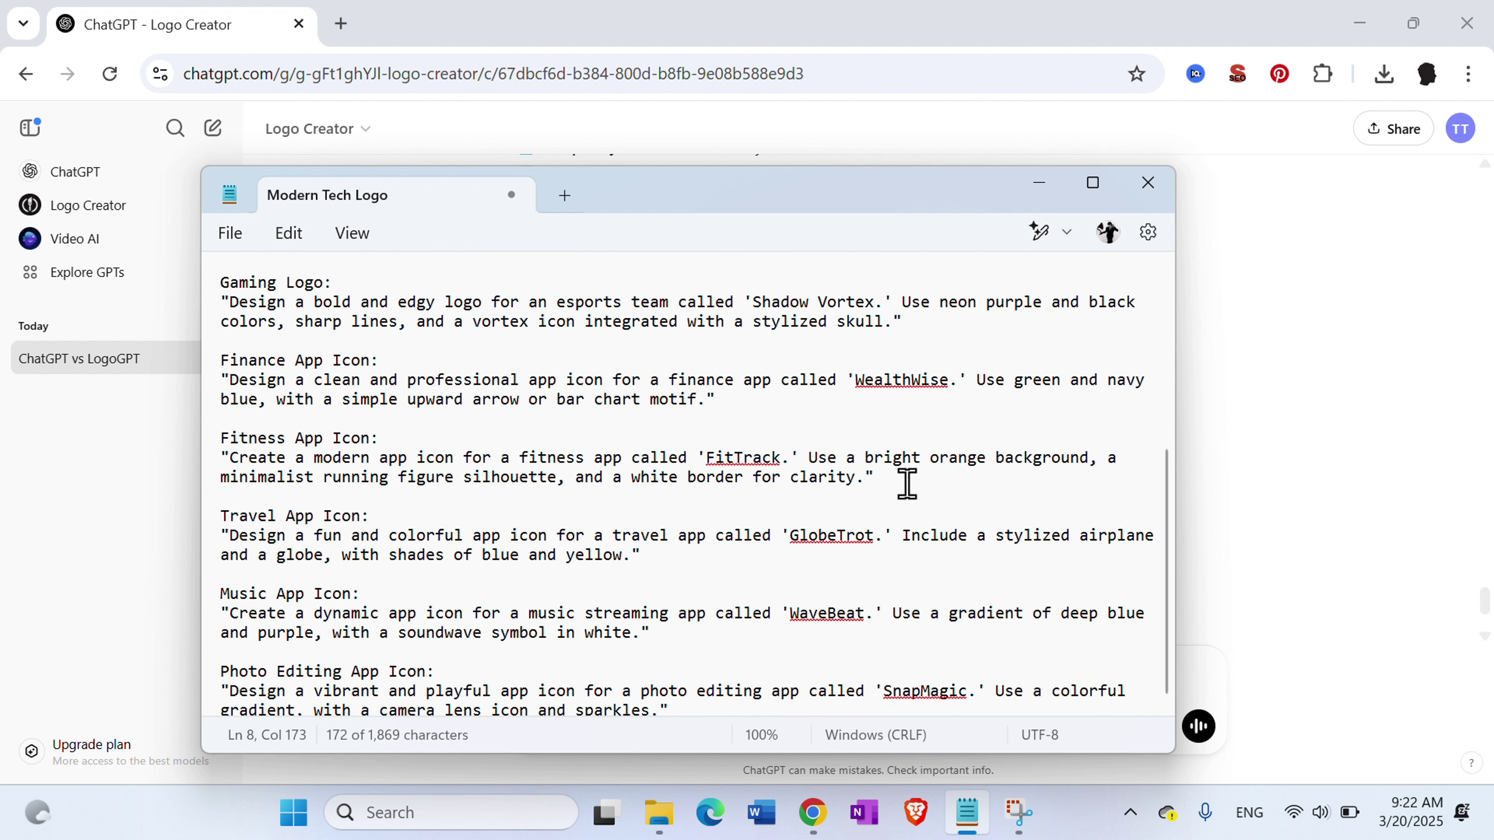
pyautogui.moveTo(893, 481); pyautogui.dragTo(206, 462)
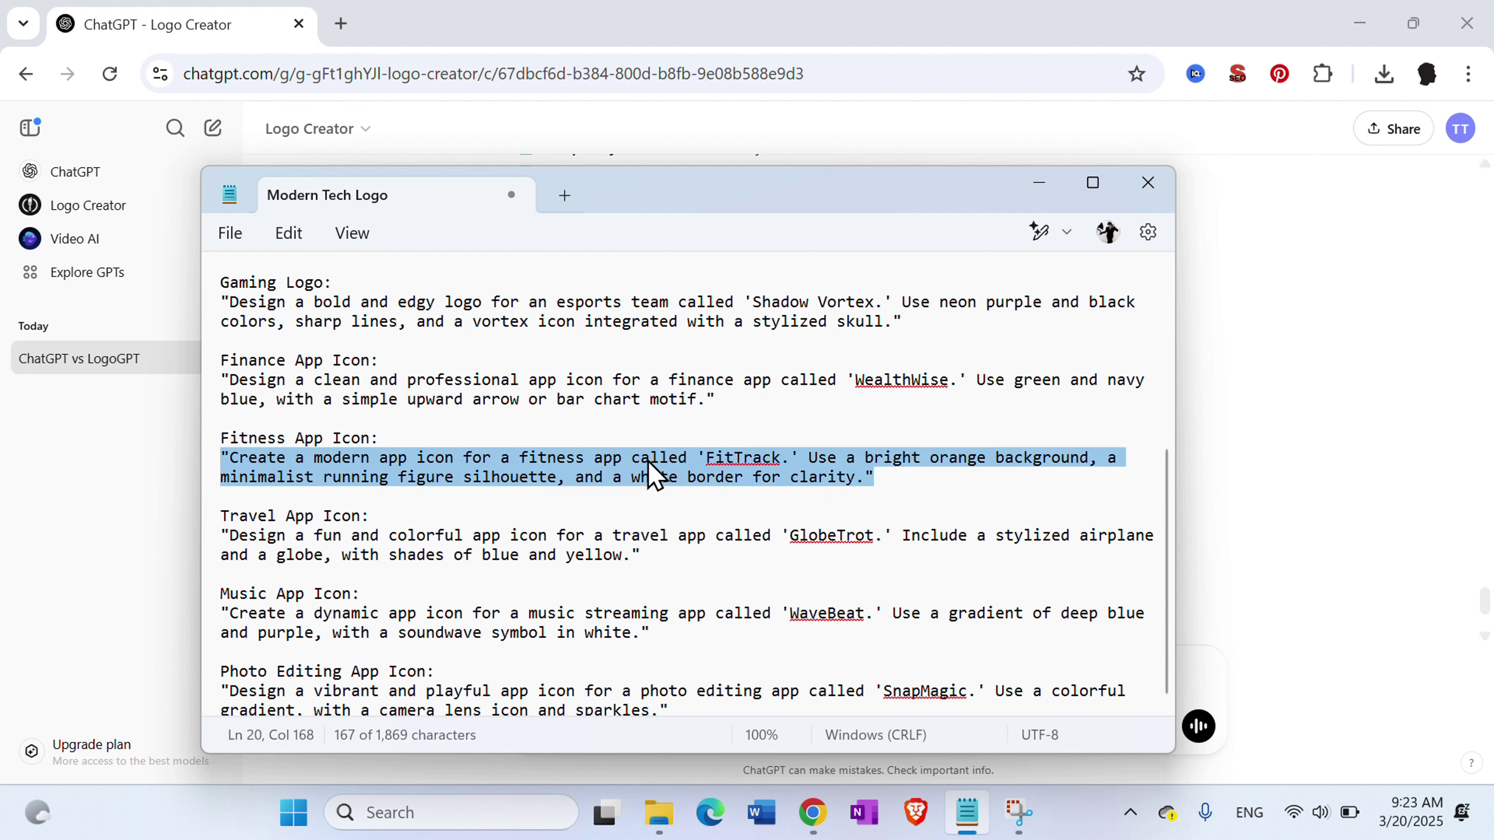
pyautogui.hotkey('alt', 'Tab')
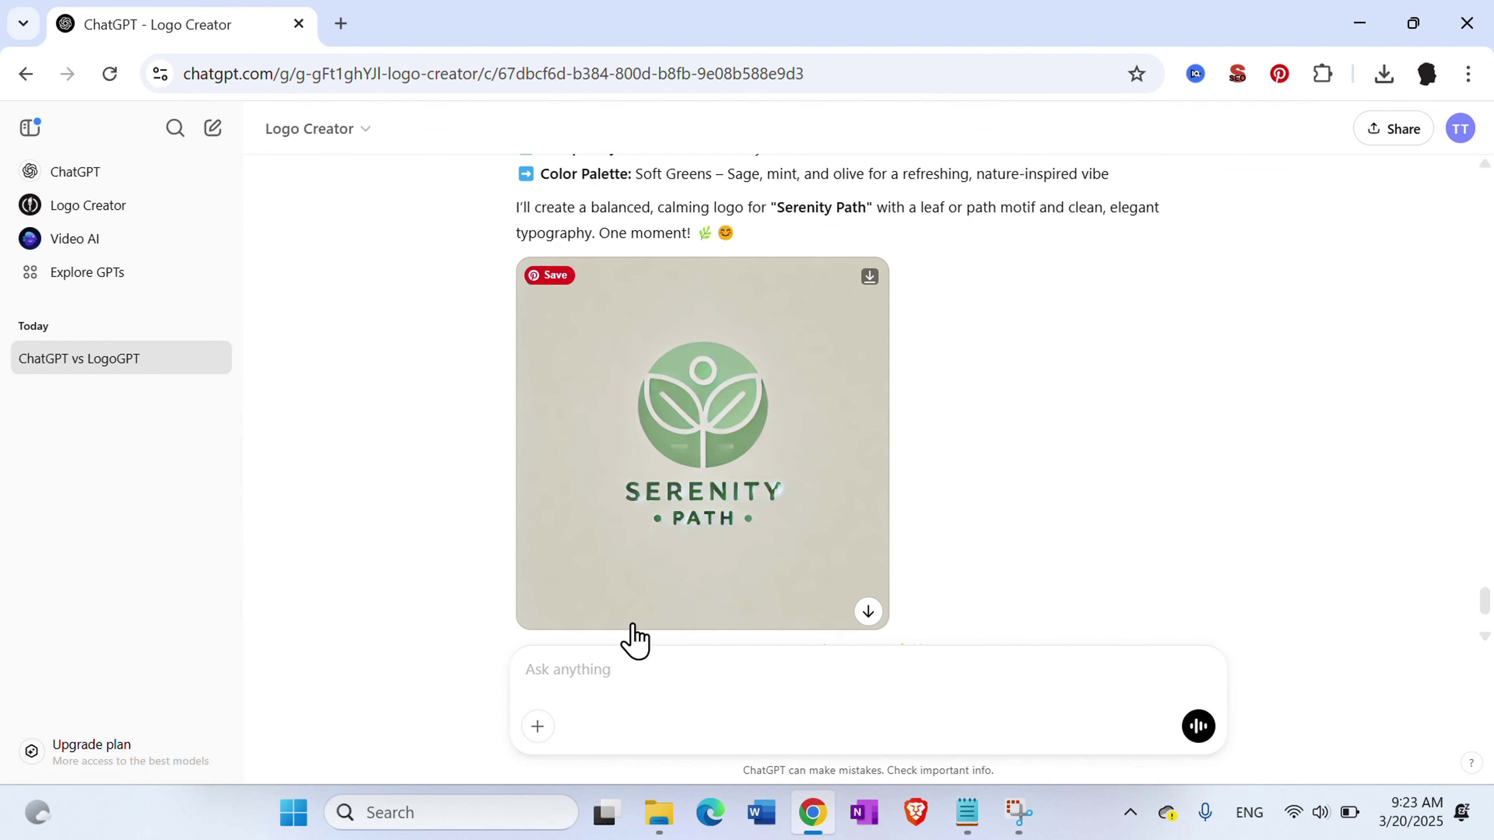
pyautogui.click(609, 656)
pyautogui.hotkey('ctrl', 'v')
pyautogui.press('Return')
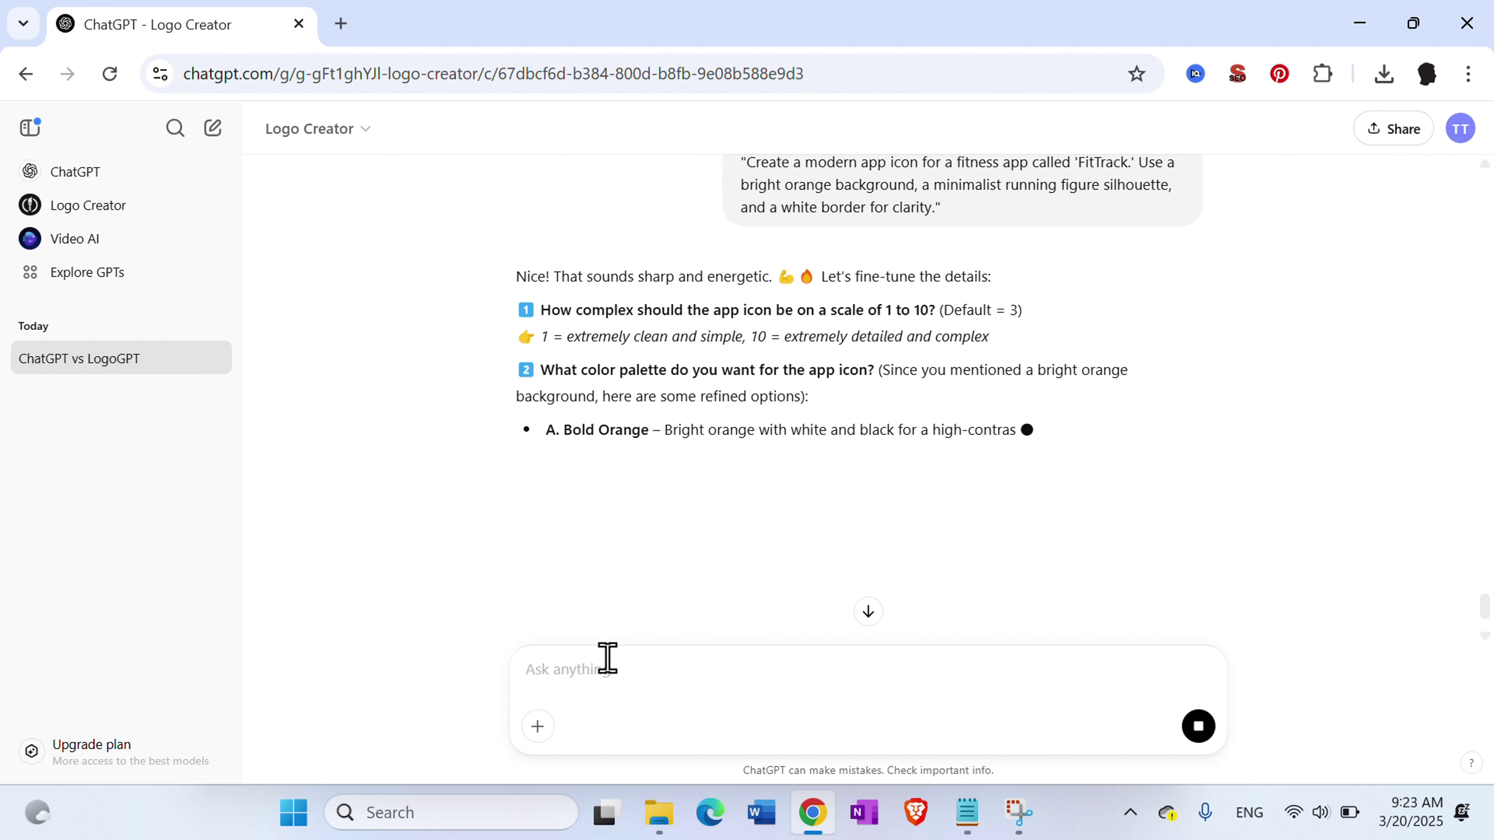
# Choose complexity 5 and the Bold Orange palette for the FitTrack icon by sending "5A", and view the icon
pyautogui.write('5A')
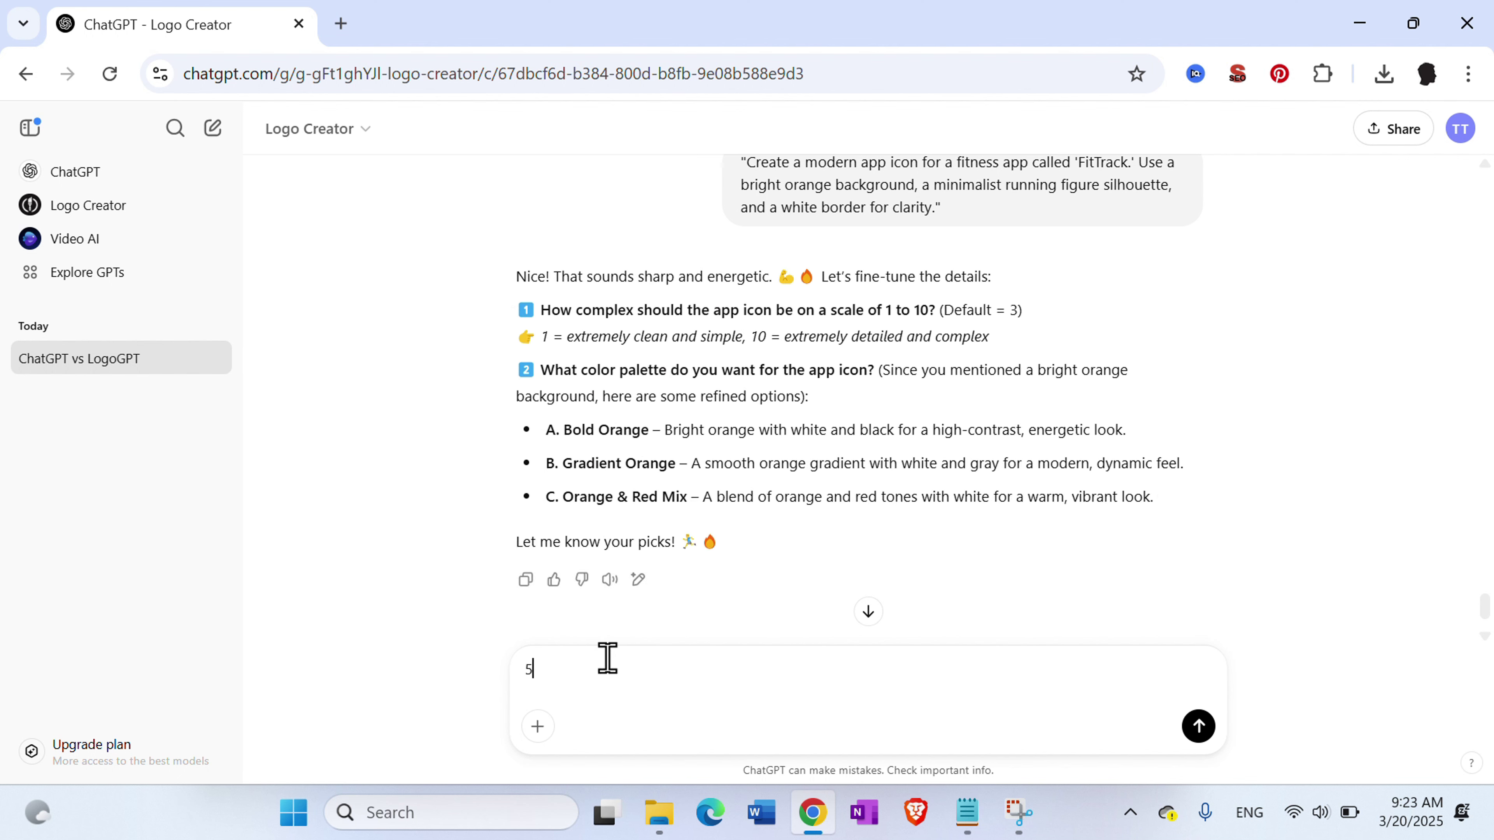
pyautogui.press('Return')
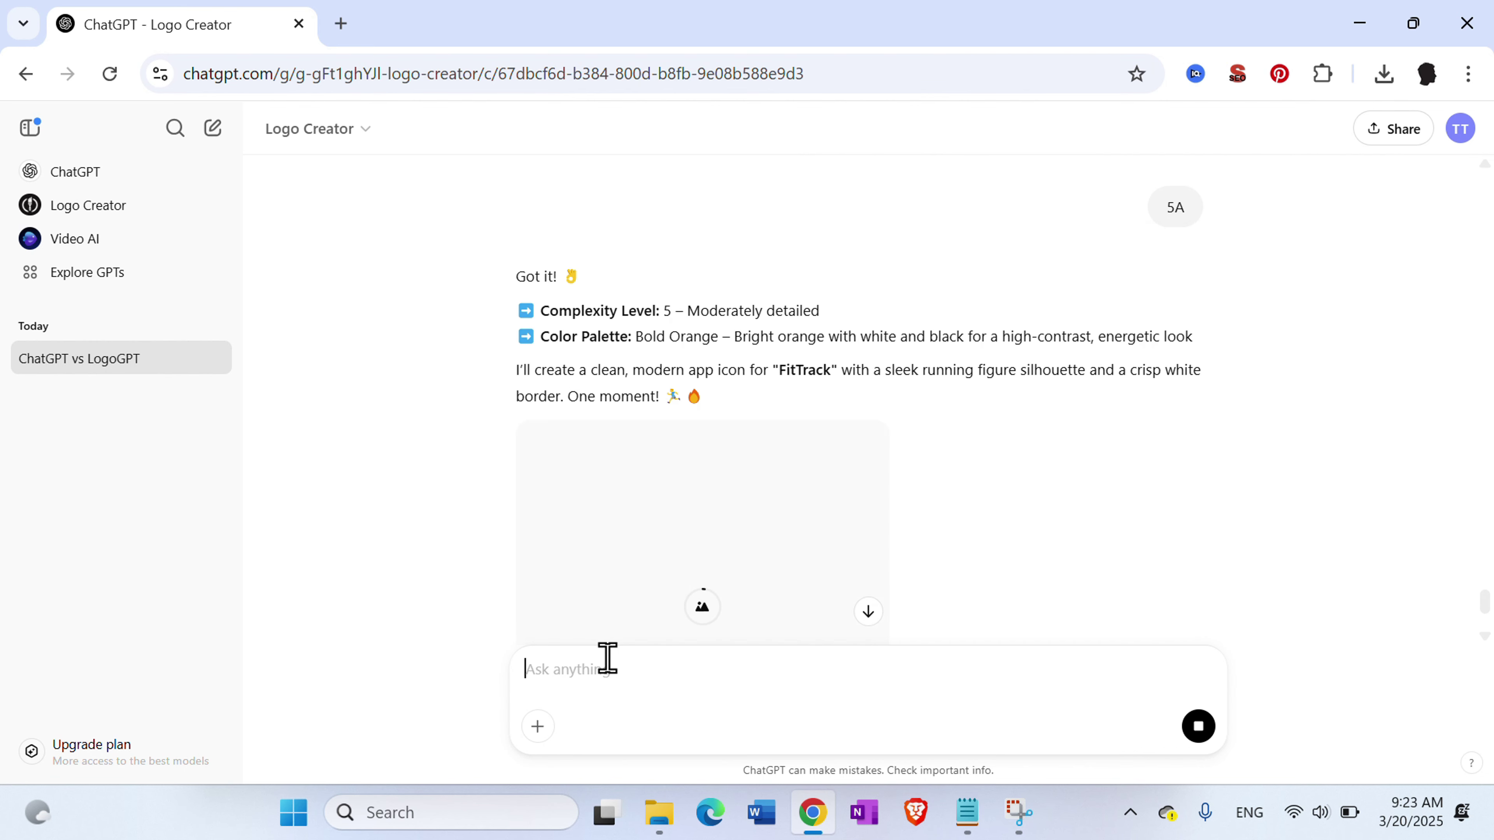
pyautogui.scroll(-3, 1027, 517)
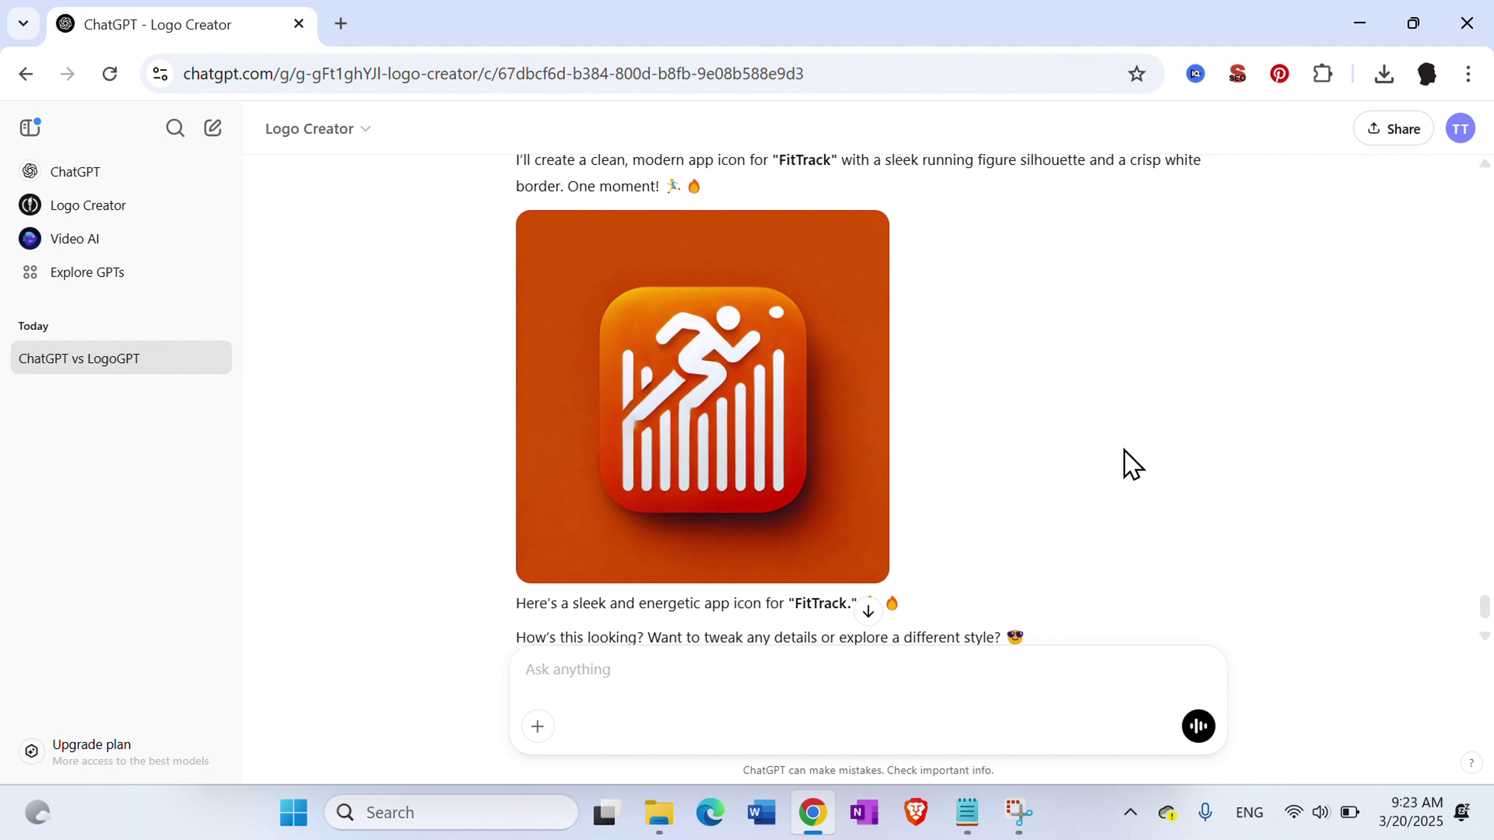
# Copy the 'WaveBeat' prompt under Music App Icon from Notepad and send it in the Logo Creator chat
pyautogui.hotkey('alt', 'Tab')
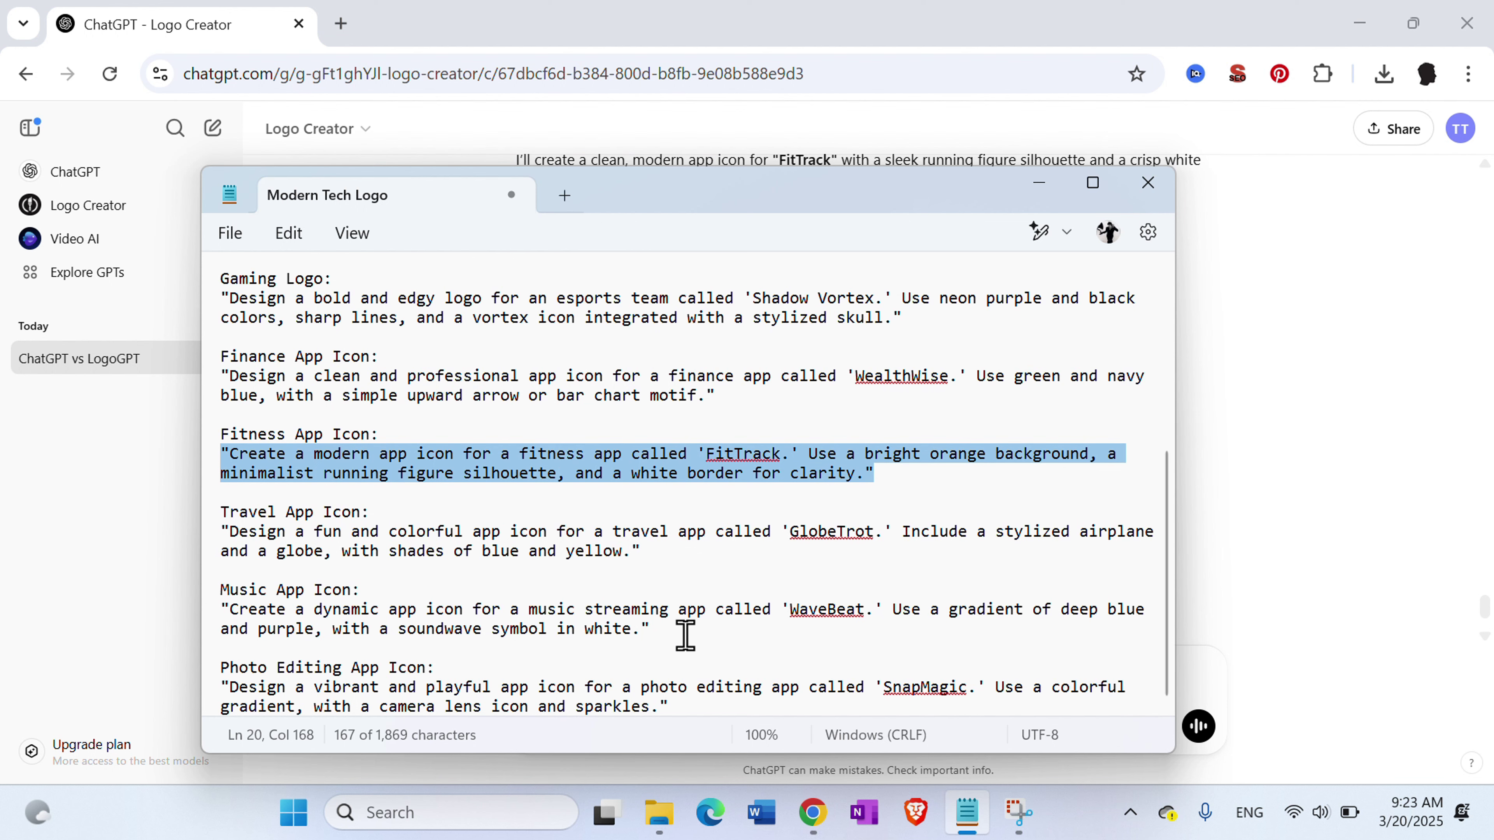
pyautogui.moveTo(683, 632); pyautogui.dragTo(199, 623)
pyautogui.hotkey('alt', 'Tab')
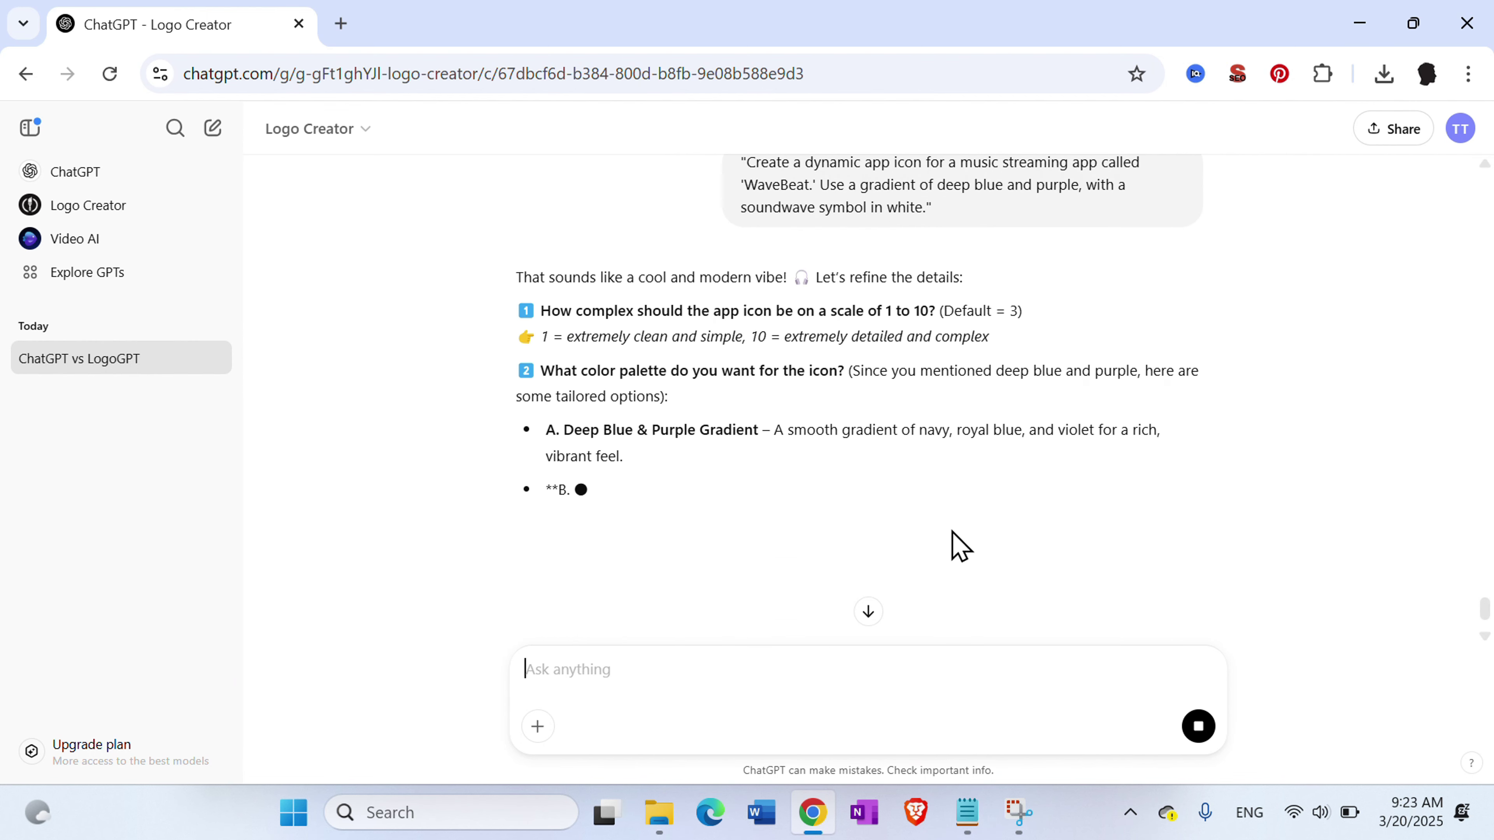
# Choose complexity 4 and the Neon Purple & Blue palette for the WaveBeat icon by sending "4B"
pyautogui.write('4')
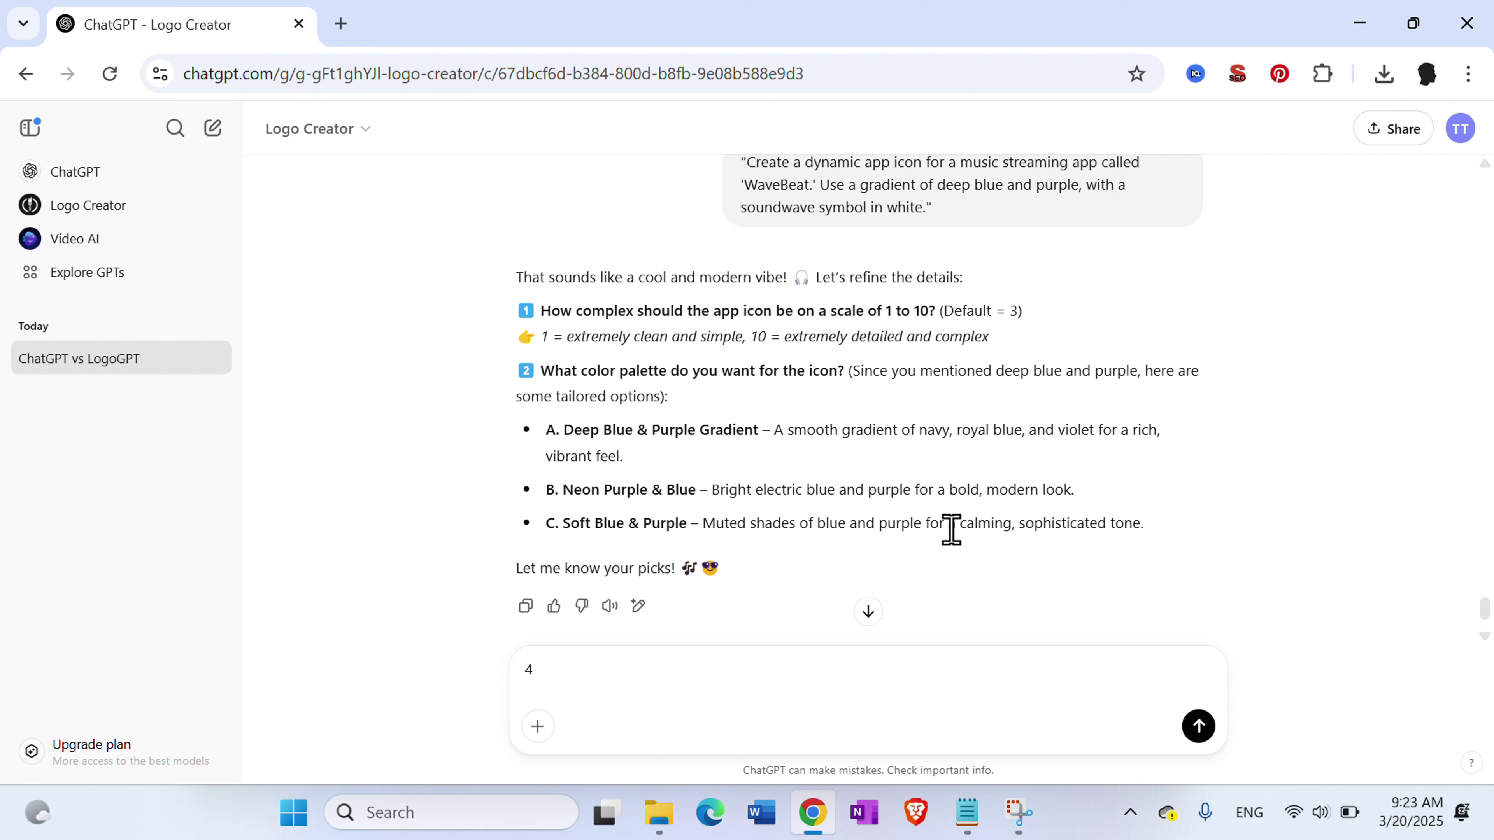
pyautogui.write('B')
pyautogui.press('Return')
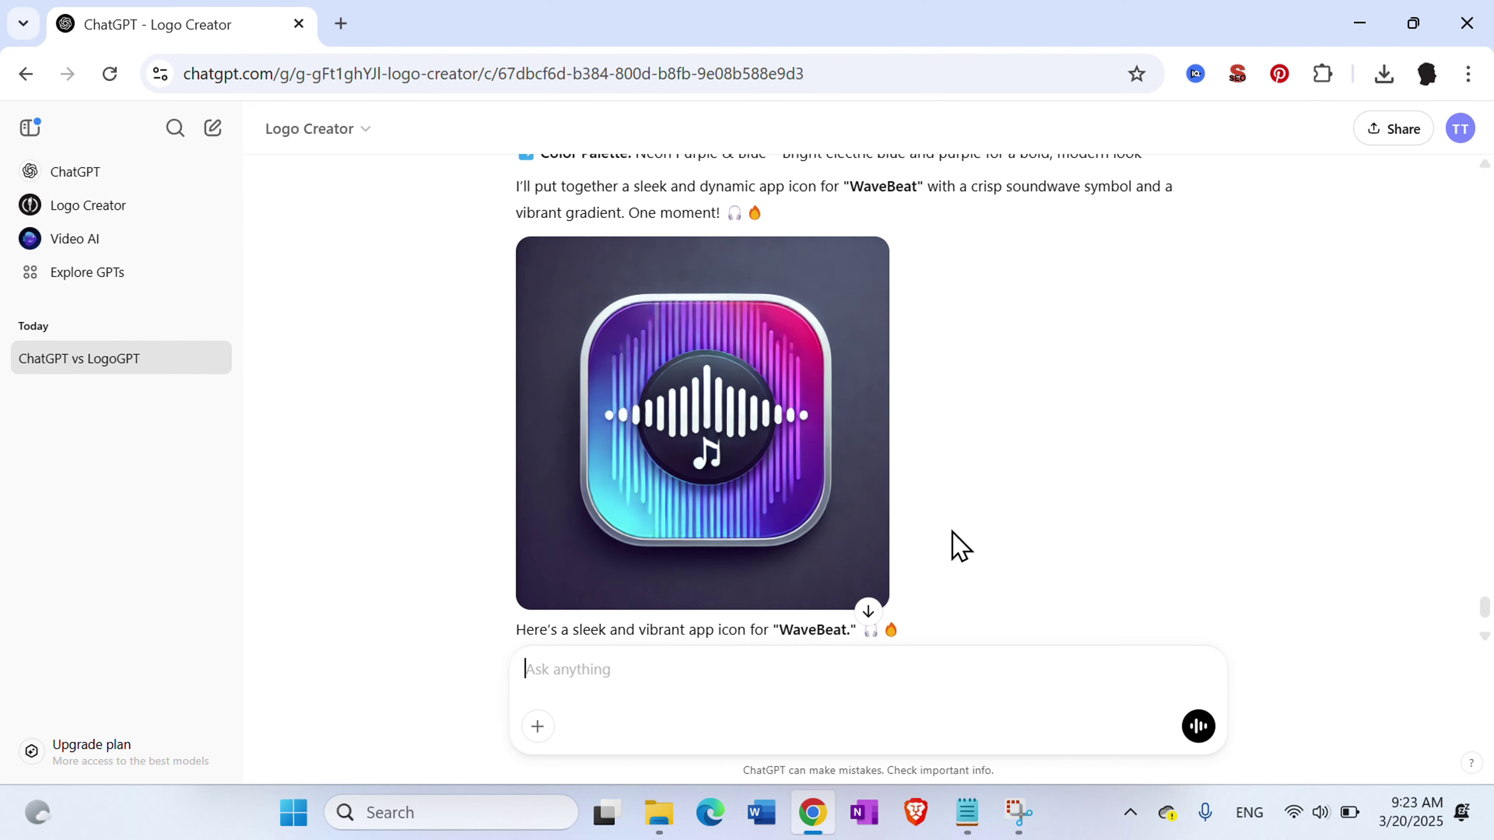
# View the generated WaveBeat icon enlarged, close the enlarged view, and review the reply around it
pyautogui.click(662, 378)
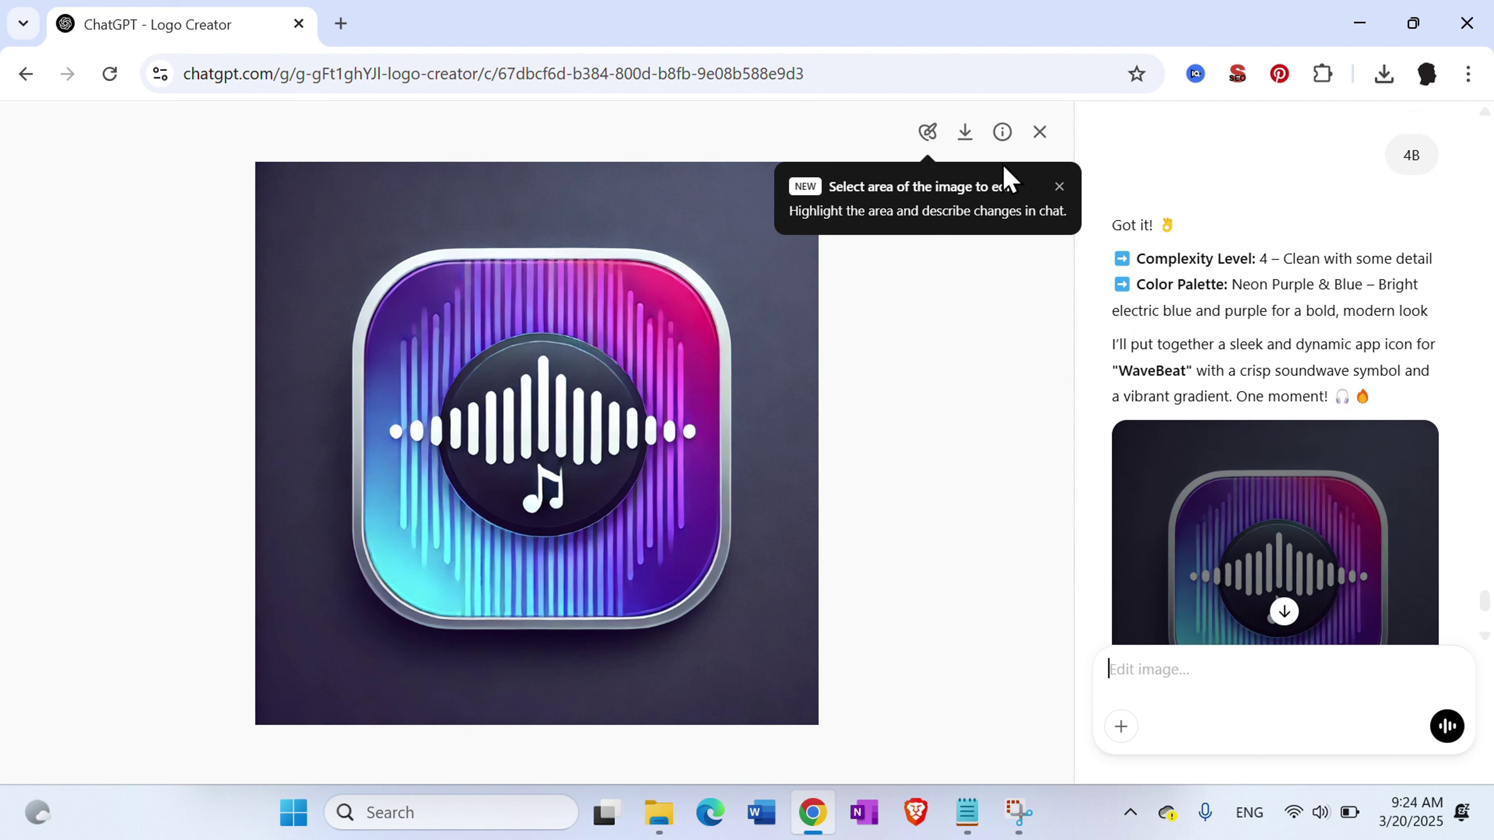
pyautogui.click(1038, 134)
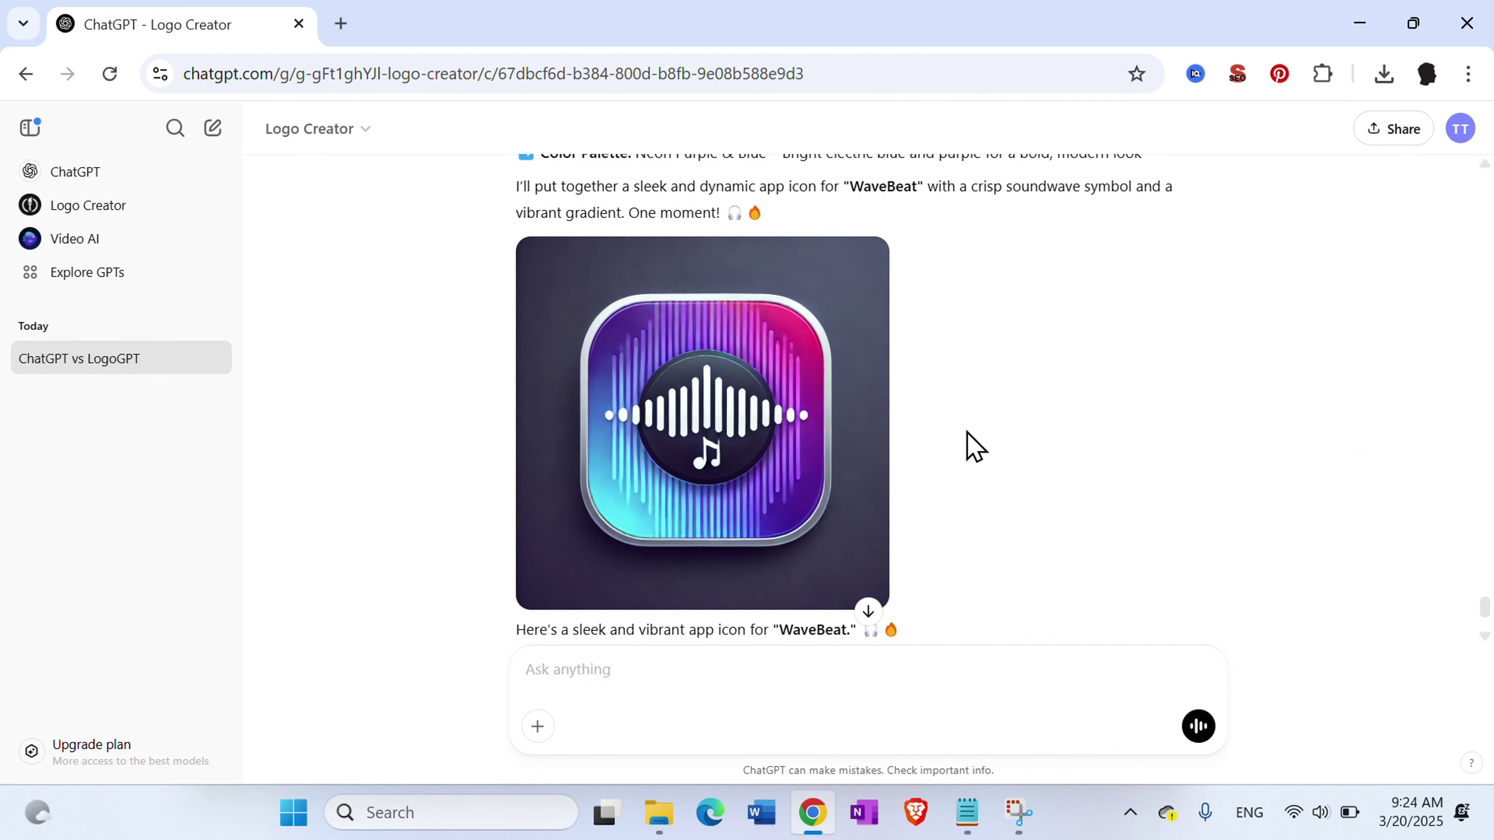
pyautogui.scroll(-2, 988, 471)
pyautogui.scroll(6, 1067, 467)
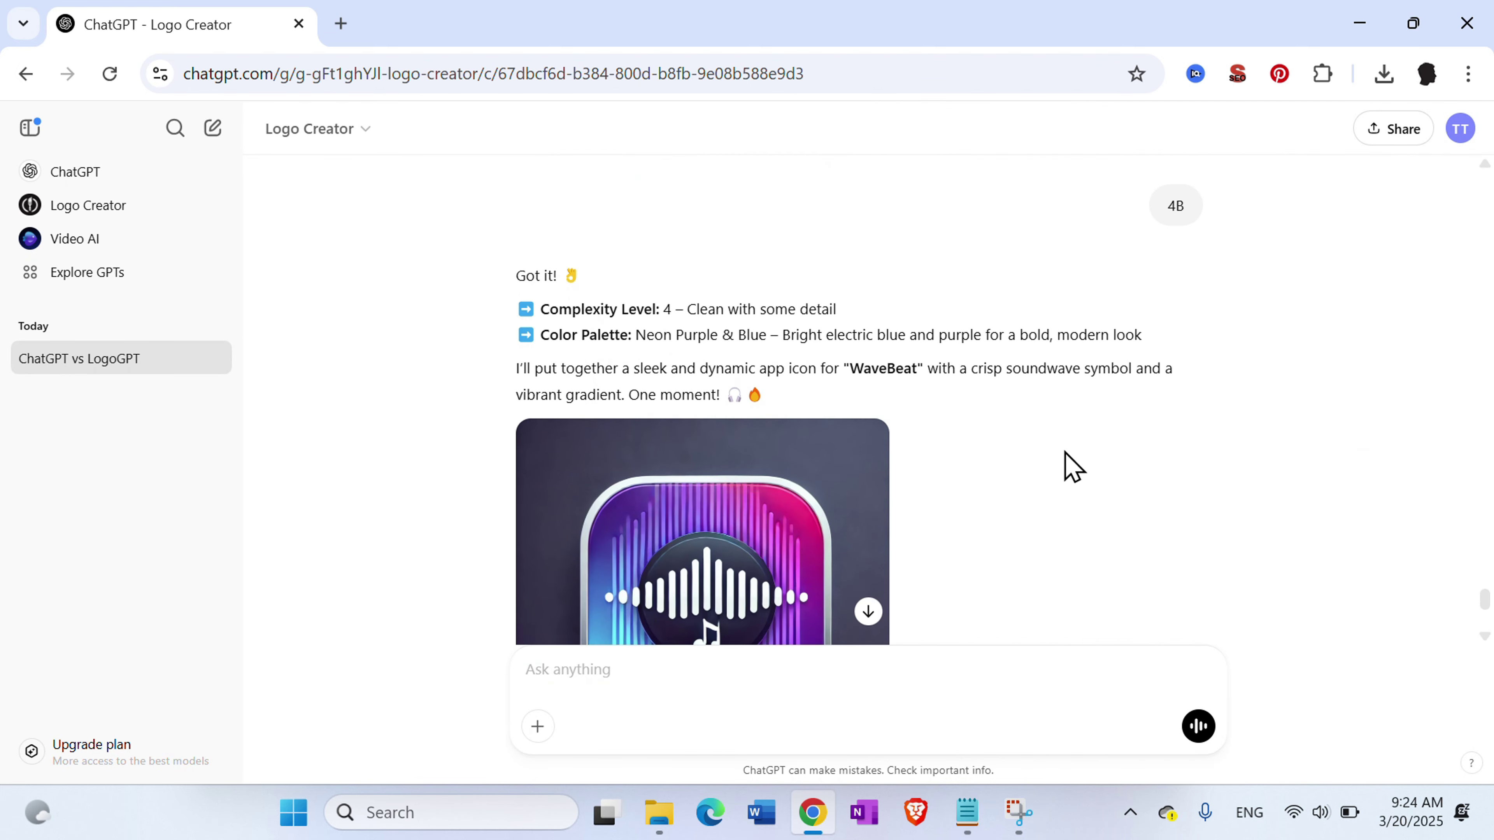